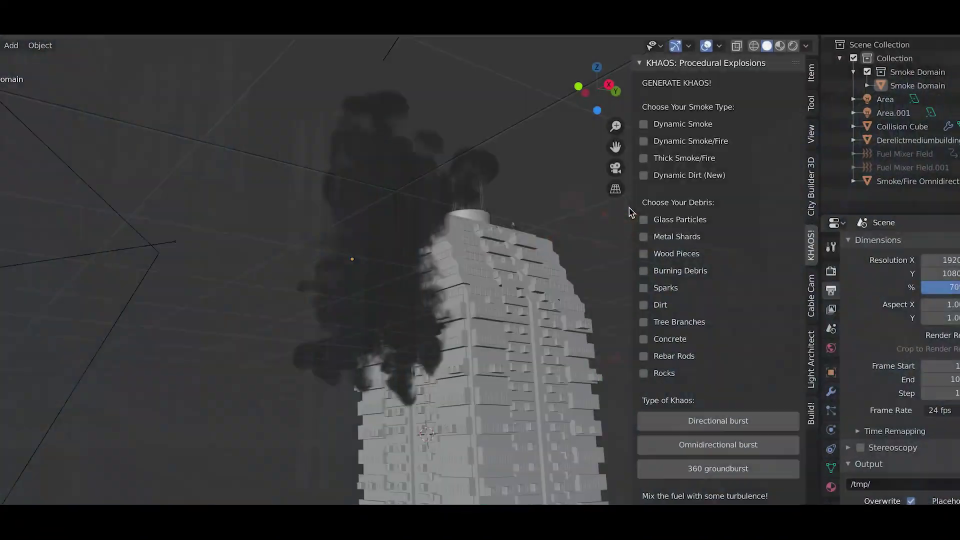
Enable Dynamic Dirt (New) as the smoke type in the KHAOS explosion settings.
left_click(643, 175)
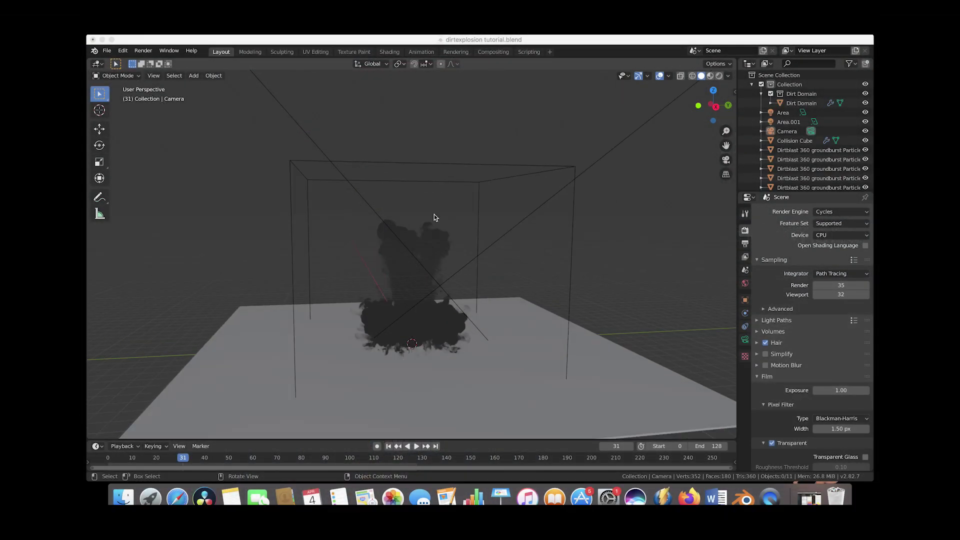
Select the Dirt Domain and turn off its fluid simulation display in the viewport.
middle_click_drag(433, 216, 451, 221)
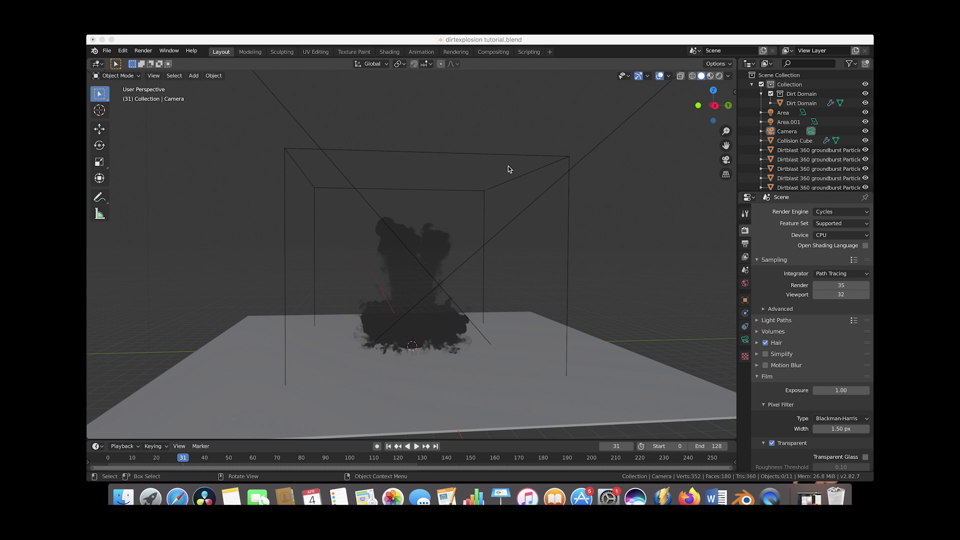
left_click(502, 185)
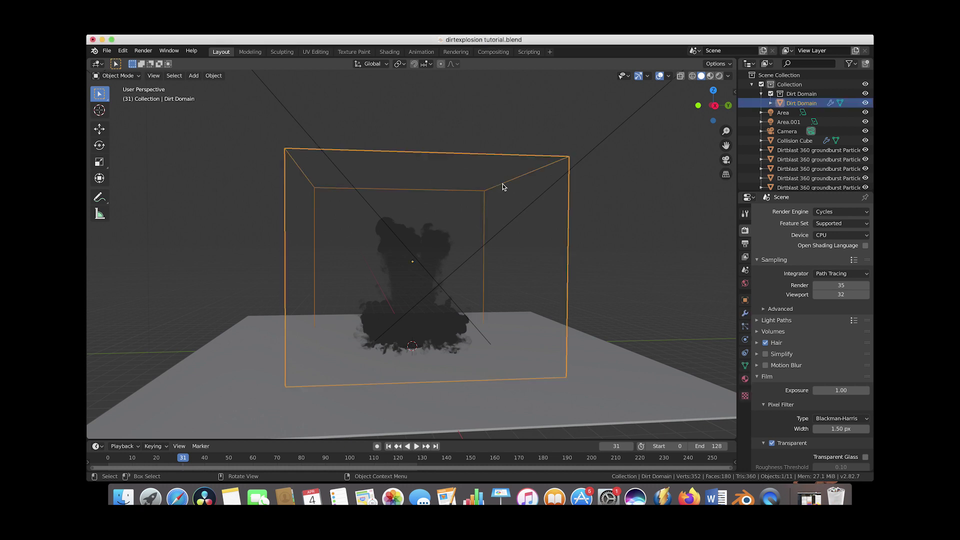
left_click(745, 340)
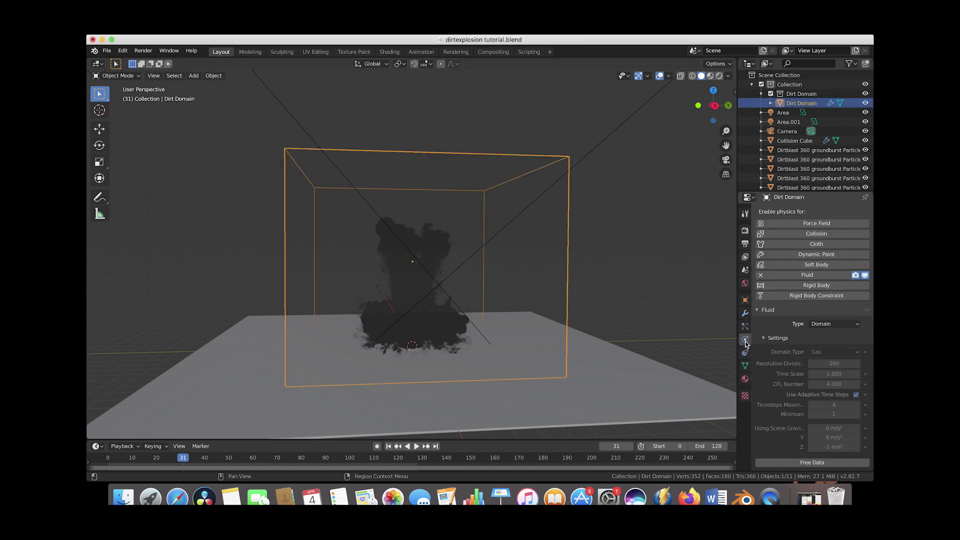
left_click(864, 275)
scroll(440, 208, "down", 4)
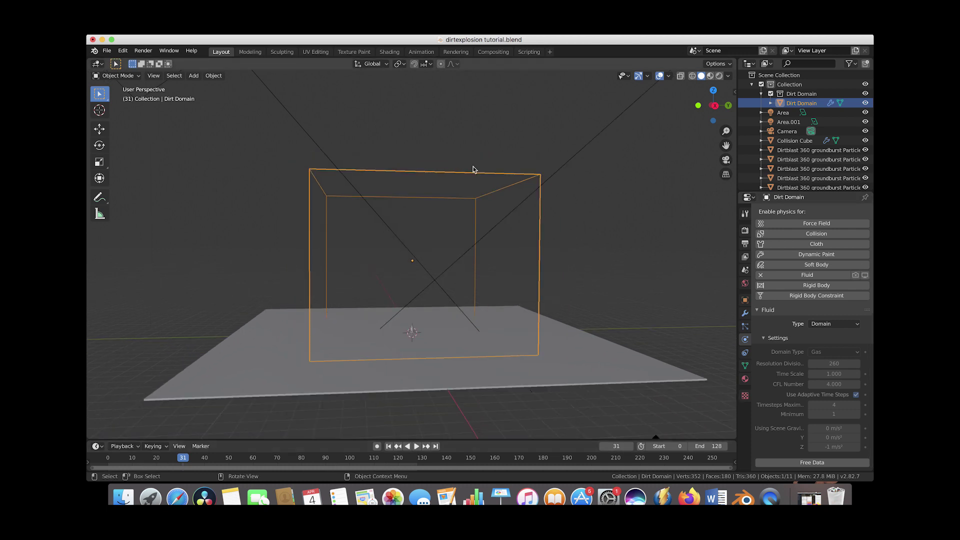
Move the current frame to 20.
middle_click_drag(473, 170, 516, 146)
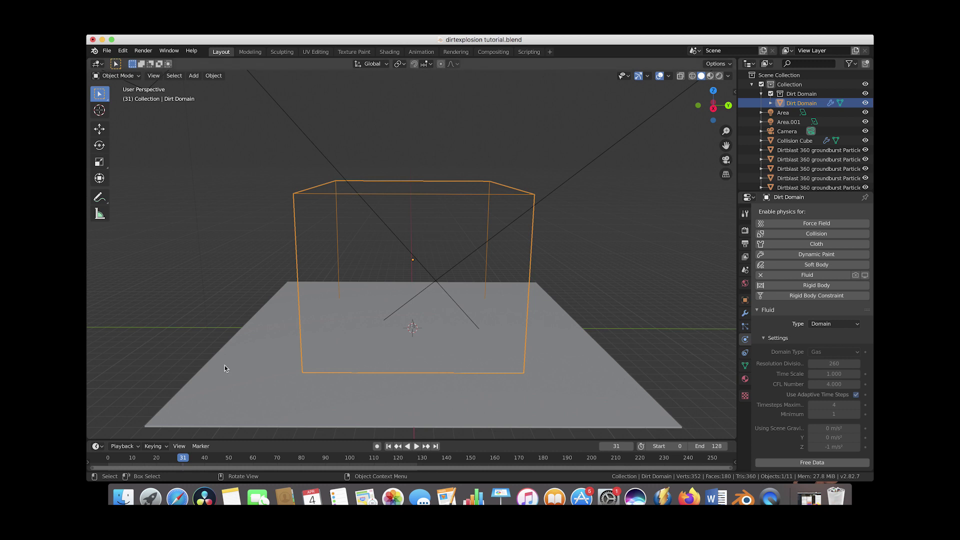
key("space")
left_click(143, 458)
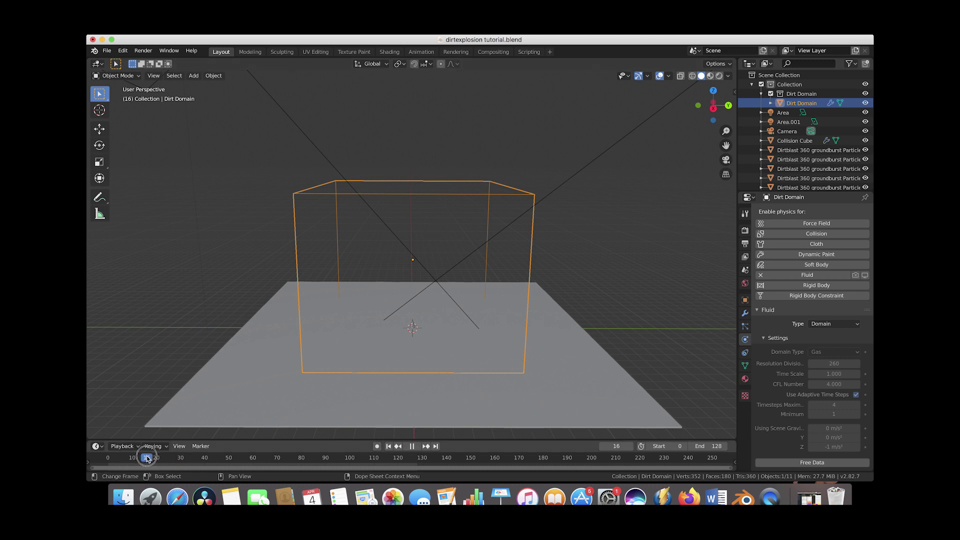
left_click_drag(147, 459, 155, 460)
key("space")
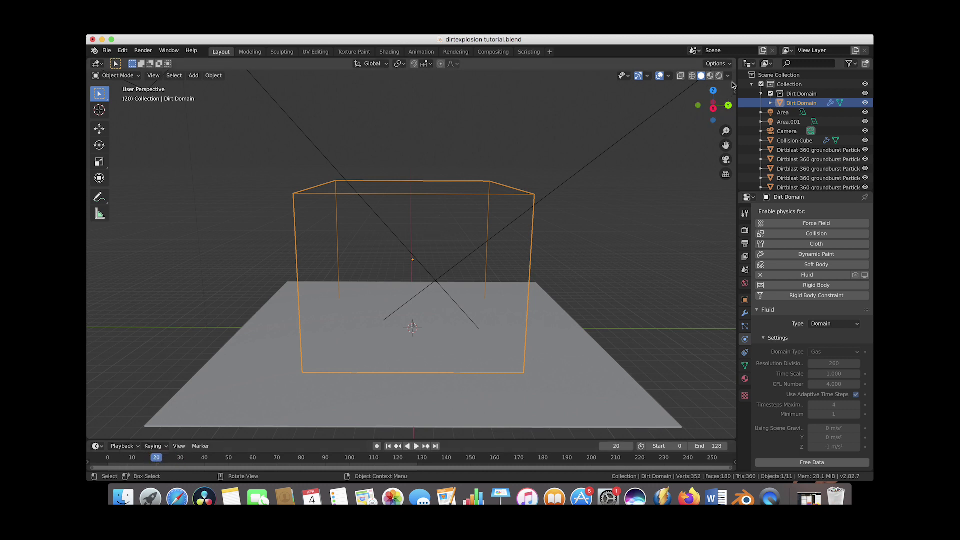
In the KHAOS settings, turn off Dynamic Dirt (New) and choose Rocks as the debris.
left_click(734, 89)
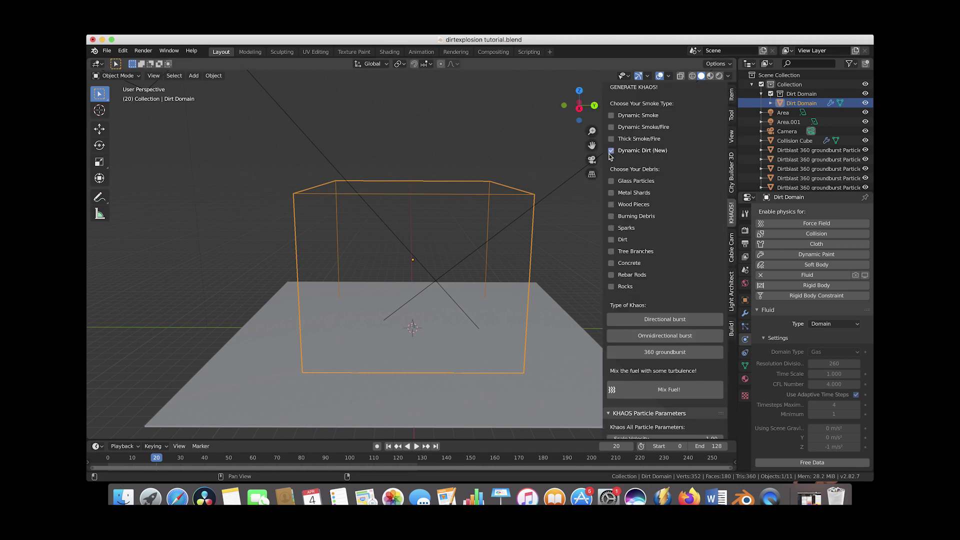
left_click(611, 152)
scroll(652, 278, "down", 10)
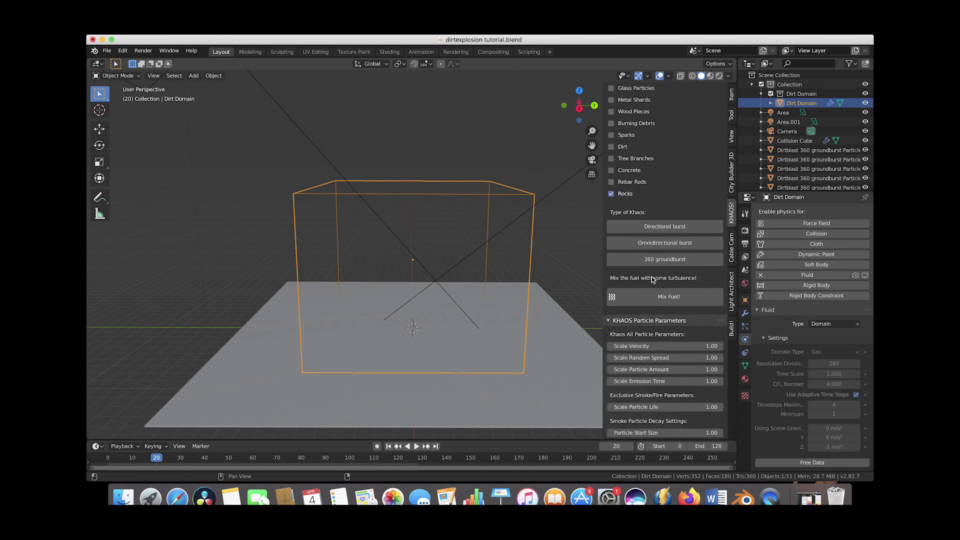
Set Scale Particle Amount to 6 and generate a 360 groundburst of rocks.
scroll(636, 207, "down", 1)
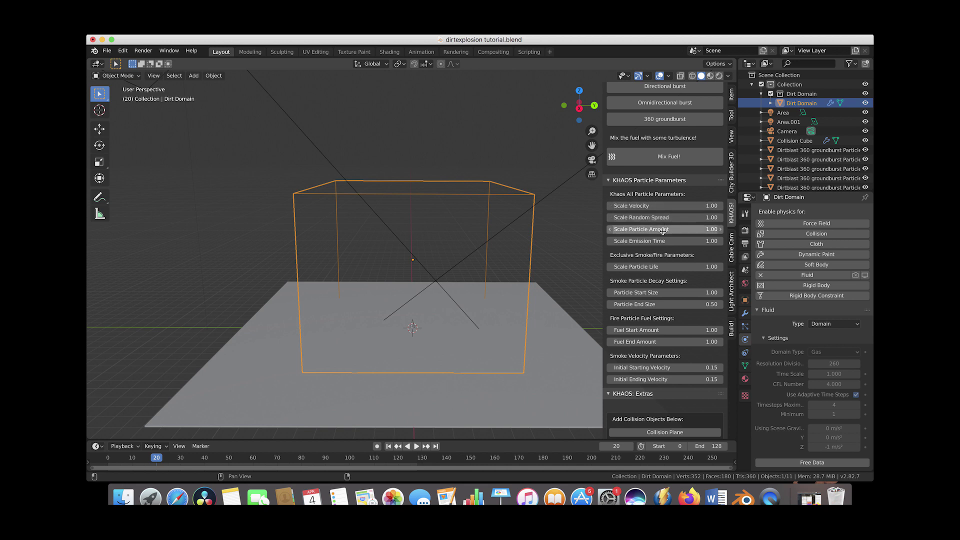
left_click(675, 231)
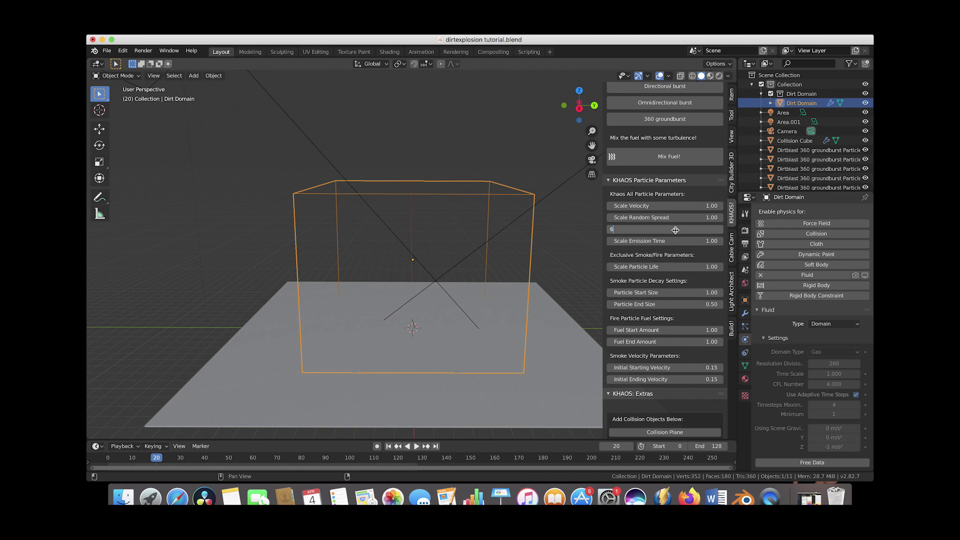
type("6")
key("Return")
scroll(715, 218, "up", 7)
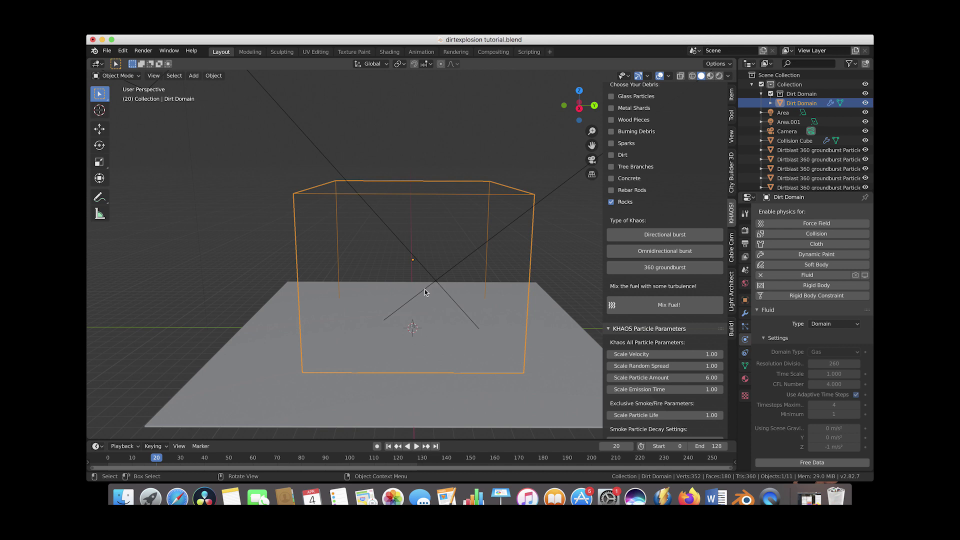
left_click(660, 269)
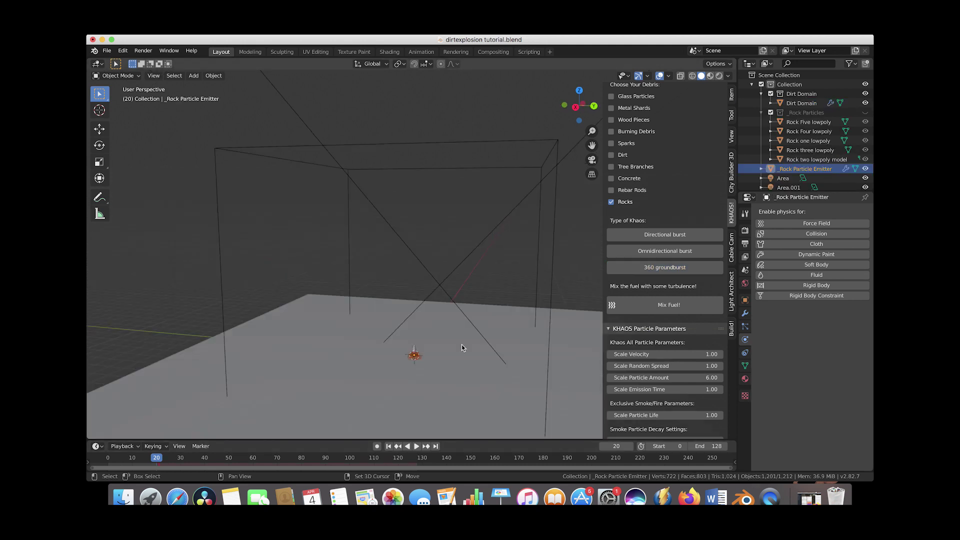
Raise the rock particle emitter about 0.29 m along the Z axis.
scroll(462, 344, "down", 4, "shift")
scroll(434, 245, "down", 3)
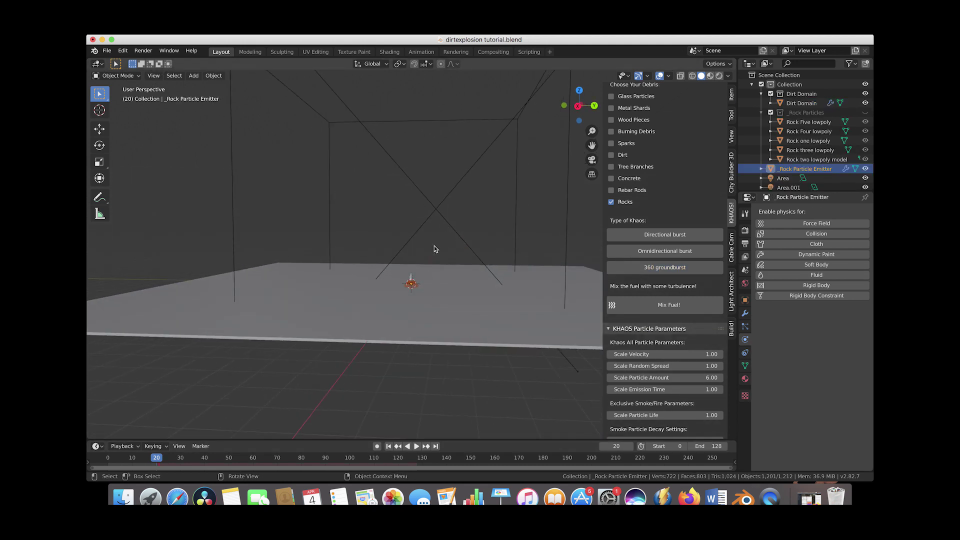
key("g")
key("z")
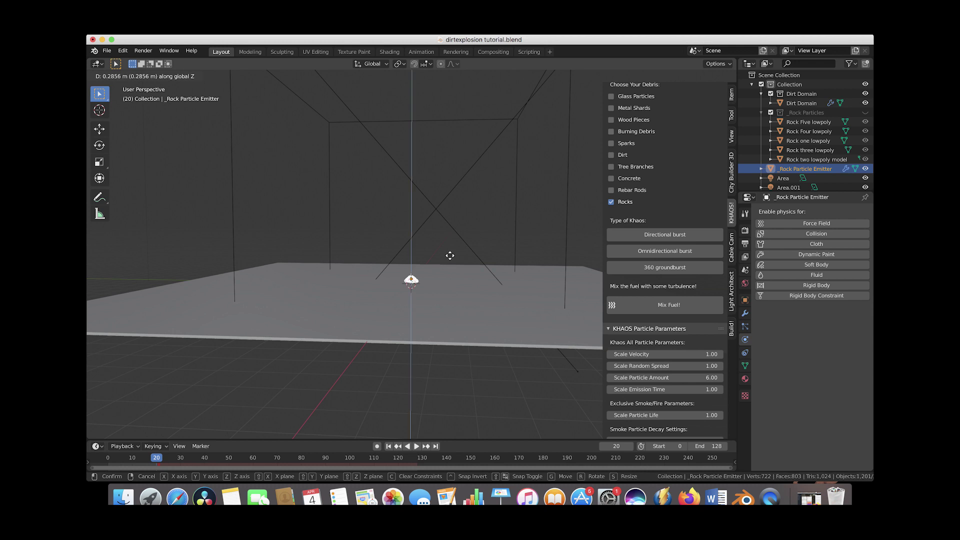
left_click(451, 257)
Scrub the timeline through about frame 60 to examine how the rock burst spreads.
scroll(450, 259, "down", 3)
scroll(450, 259, "up", 2)
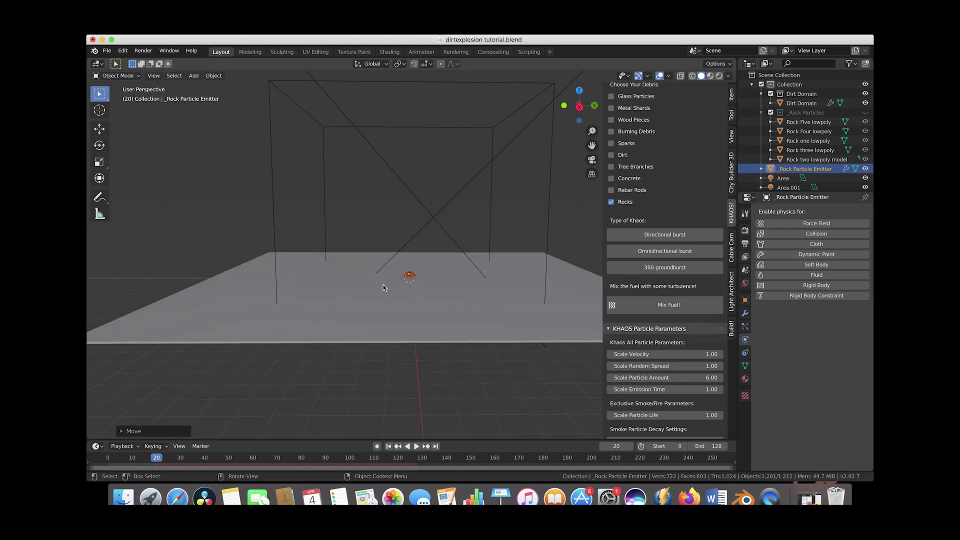
middle_click_drag(416, 262, 455, 250)
left_click_drag(119, 460, 260, 458)
middle_click_drag(405, 325, 415, 277)
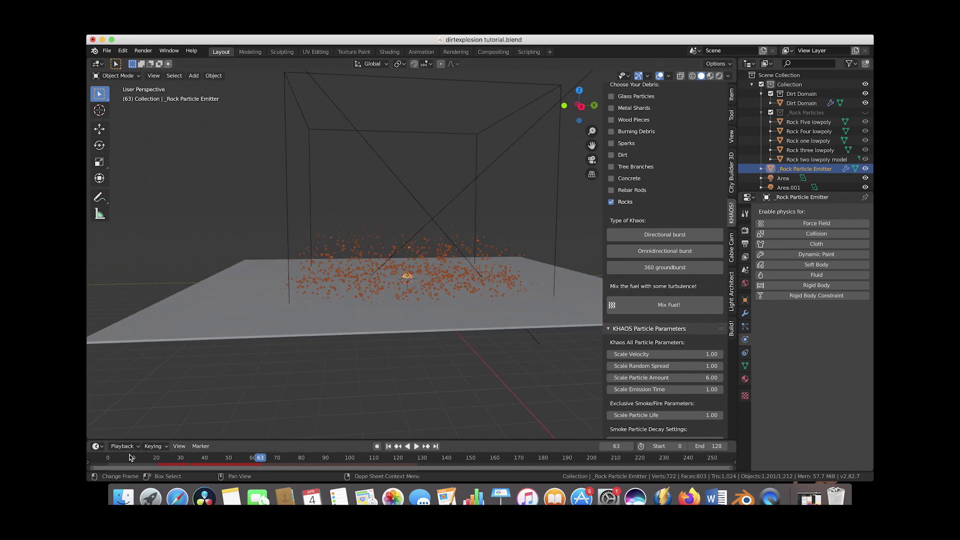
left_click_drag(131, 457, 231, 451)
key("space")
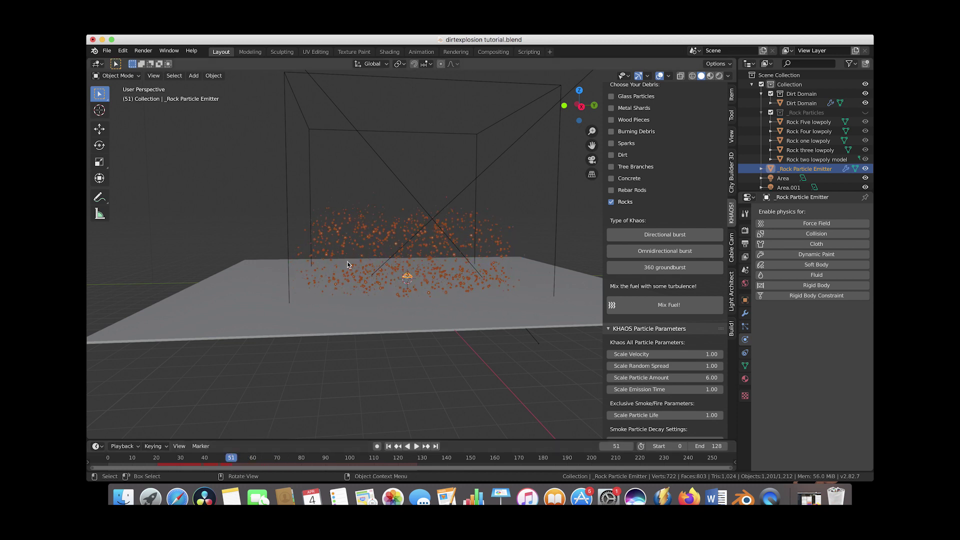
Reshape the rock particle emitter into a taller, narrower cone and raise it slightly above the ground.
scroll(443, 293, "up", 5)
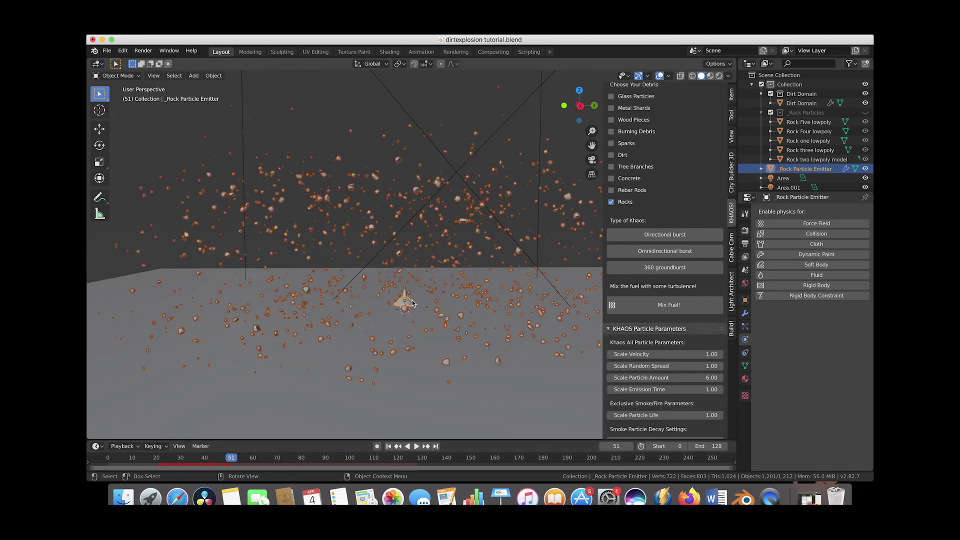
key("s")
left_click(444, 253)
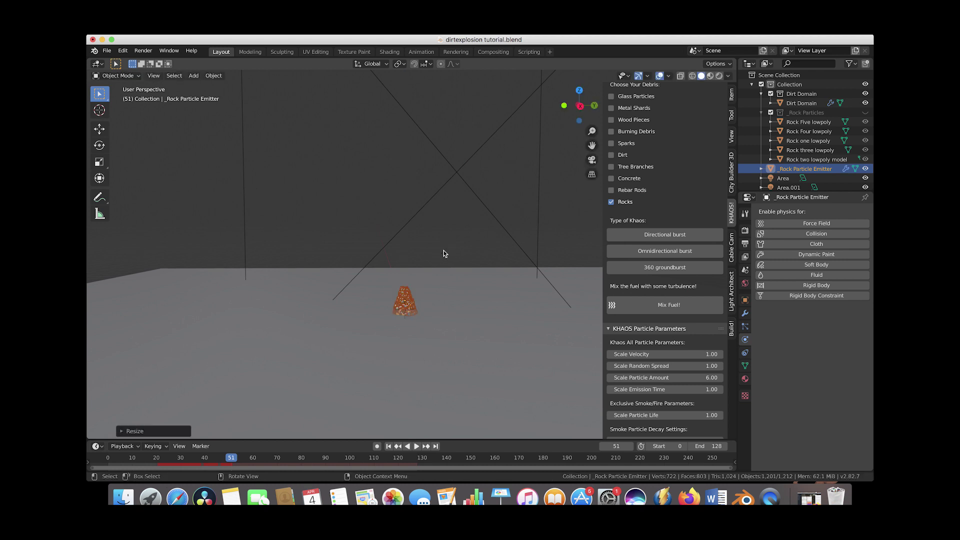
key("g")
left_click(404, 309)
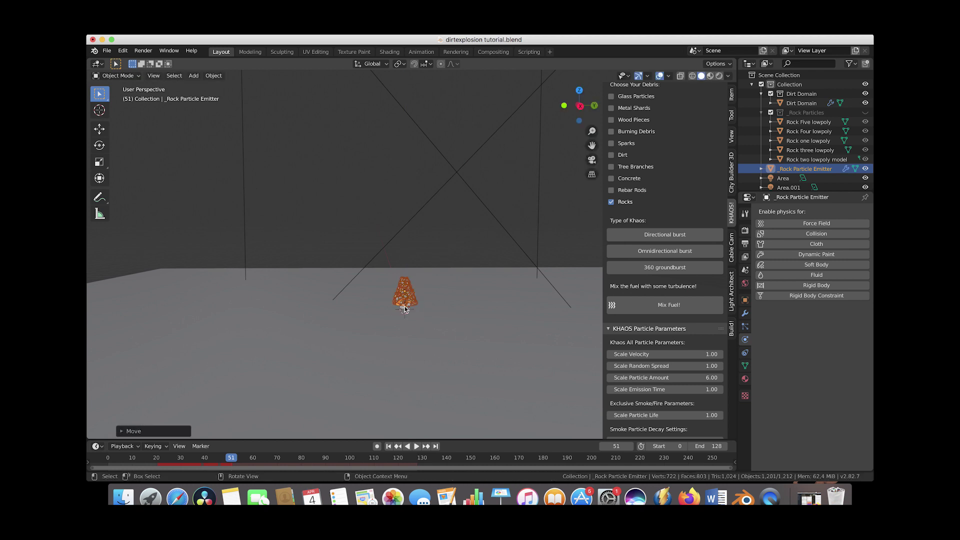
key("s")
left_click(446, 276)
scroll(445, 276, "down", 2)
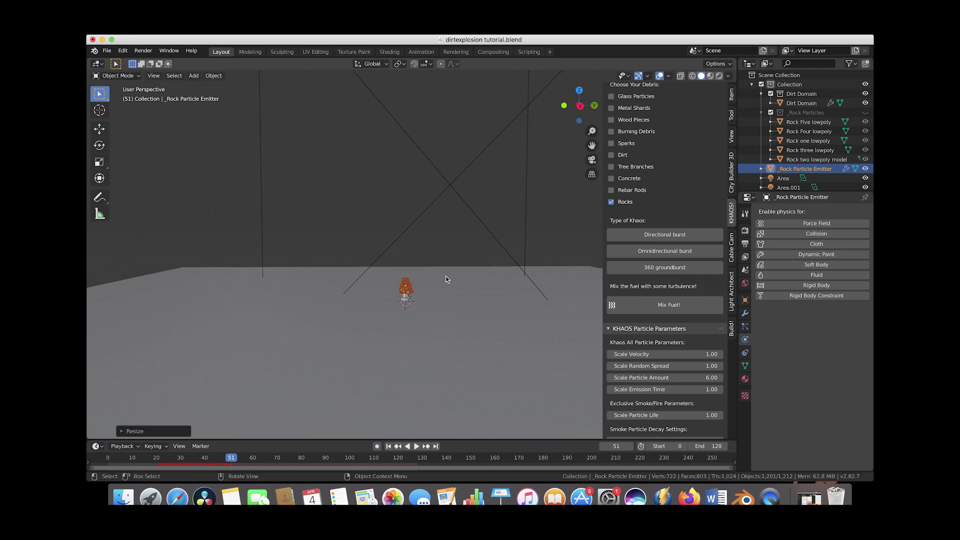
Scrub the timeline up to frame 60 to check the rock burst from the reshaped emitter.
middle_click_drag(368, 279, 365, 295, "shift")
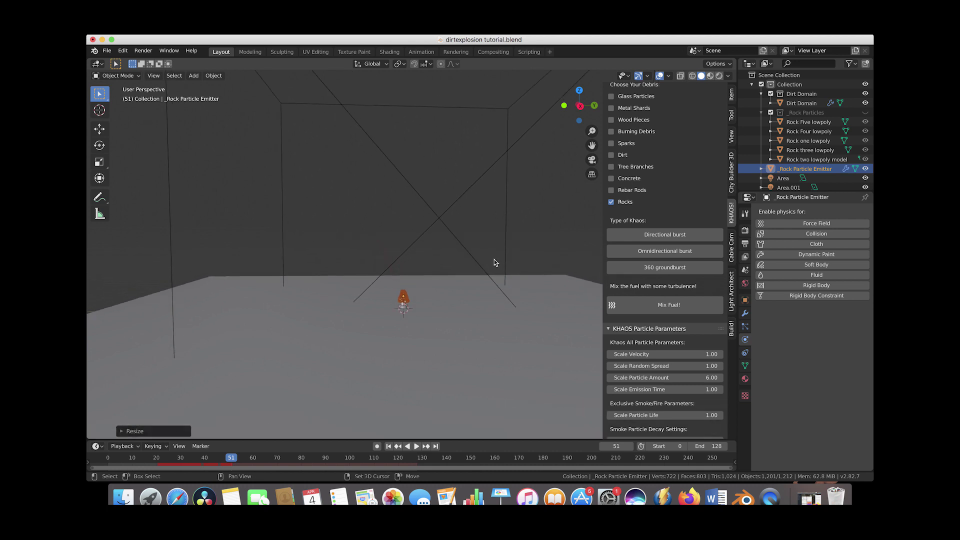
left_click(141, 459)
left_click_drag(140, 458, 253, 458)
key("space")
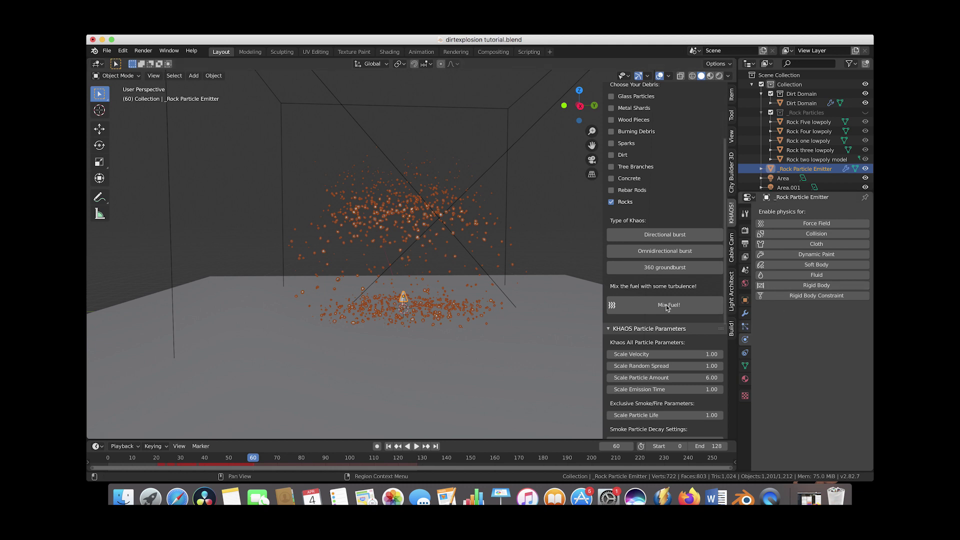
In the rock emitter's particle settings, set the emission end frame to 24.
left_click(745, 327)
scroll(732, 220, "up", 5)
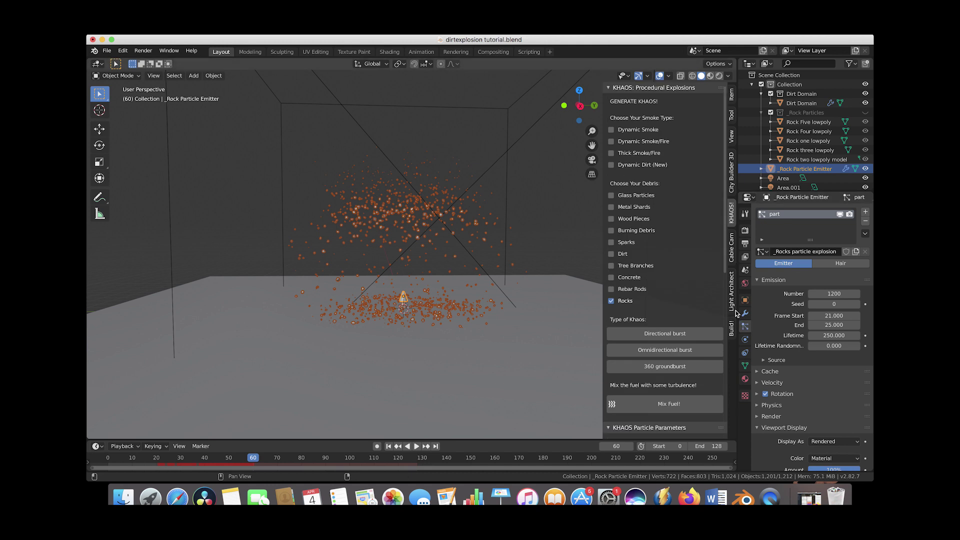
left_click_drag(739, 313, 718, 310)
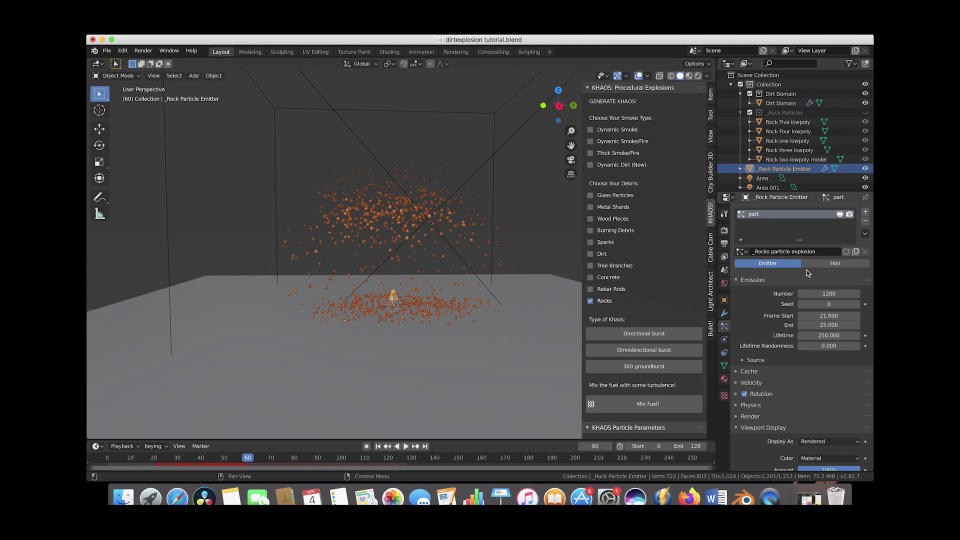
left_click(832, 296)
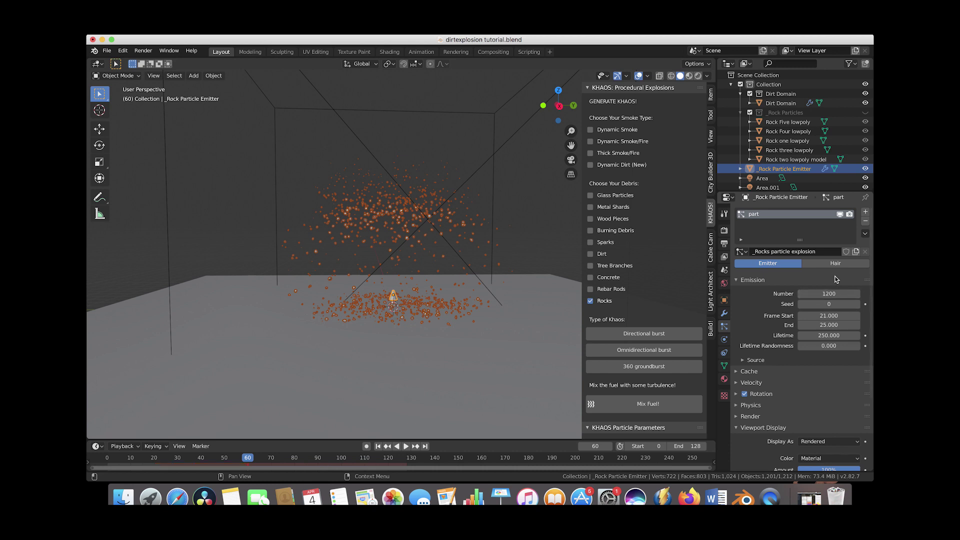
left_click(828, 326)
type("24")
key("Return")
scroll(737, 344, "down", 2)
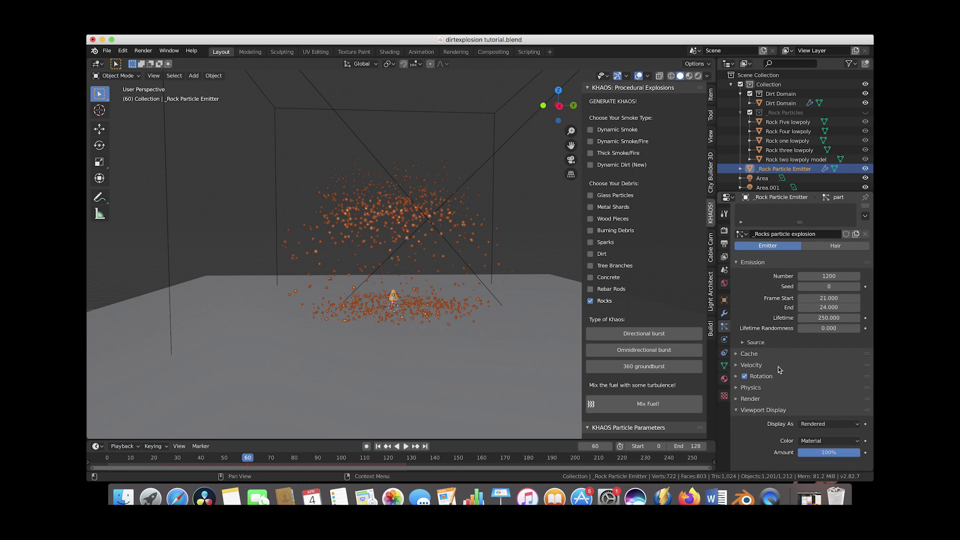
Set the rock particles' normal velocity to 16 m/s.
left_click(739, 356)
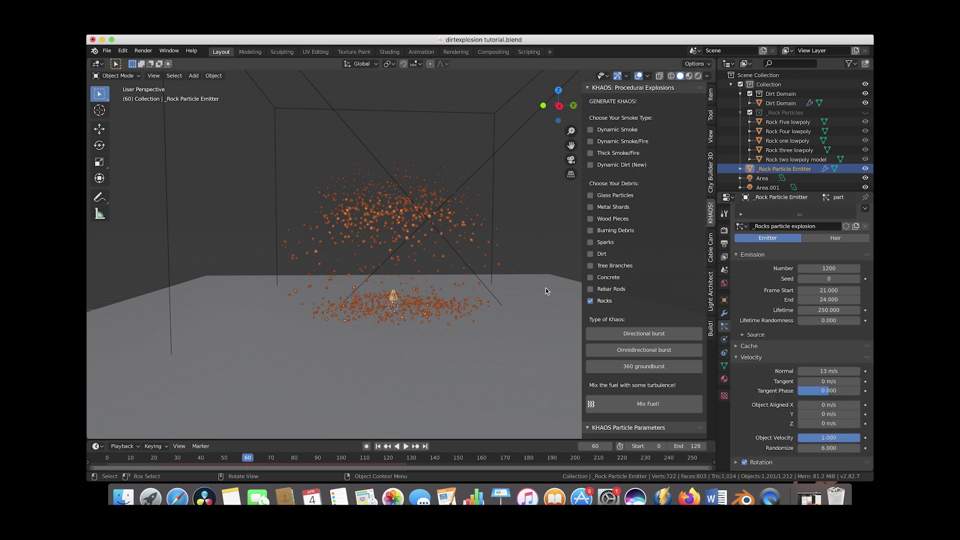
left_click(828, 371)
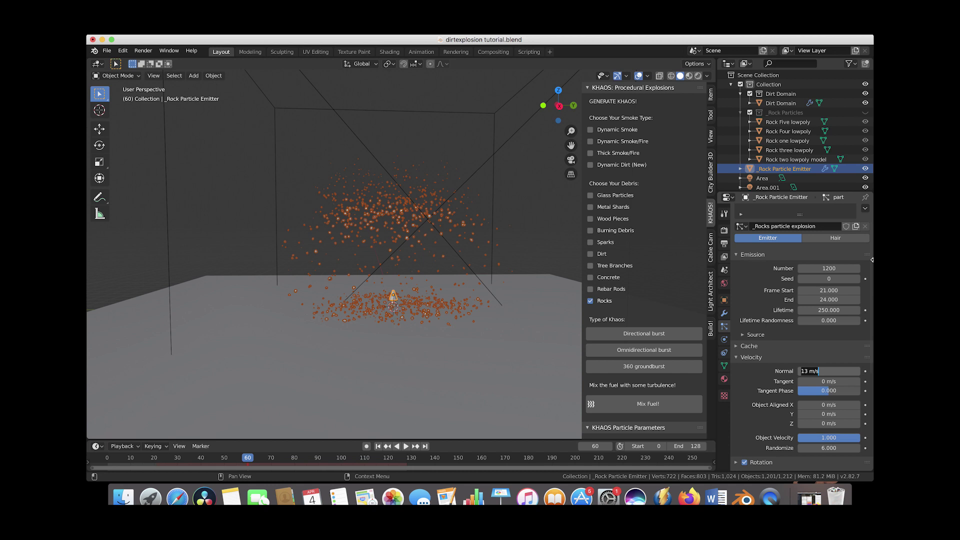
type("16")
key("Return")
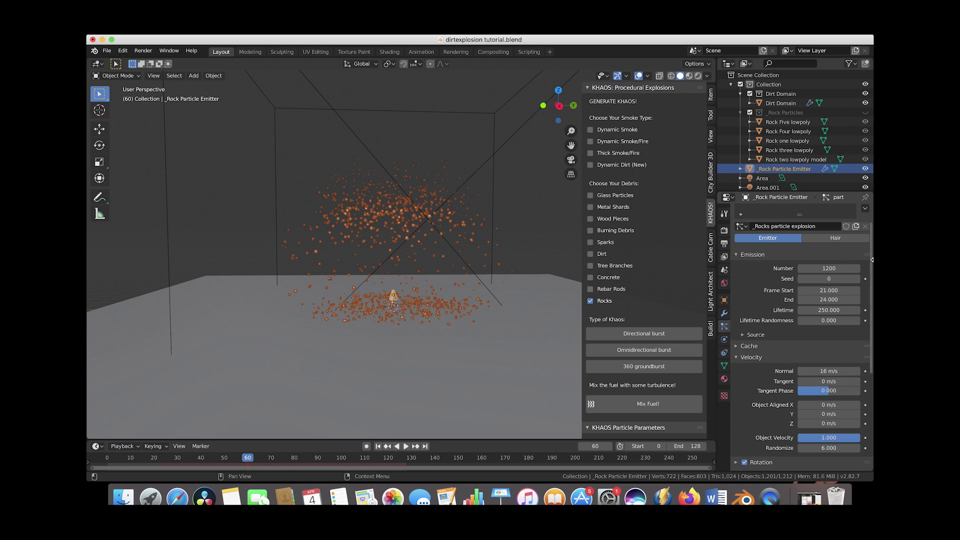
Play the animation from before the burst to review the faster rock particles.
key("shift+Left")
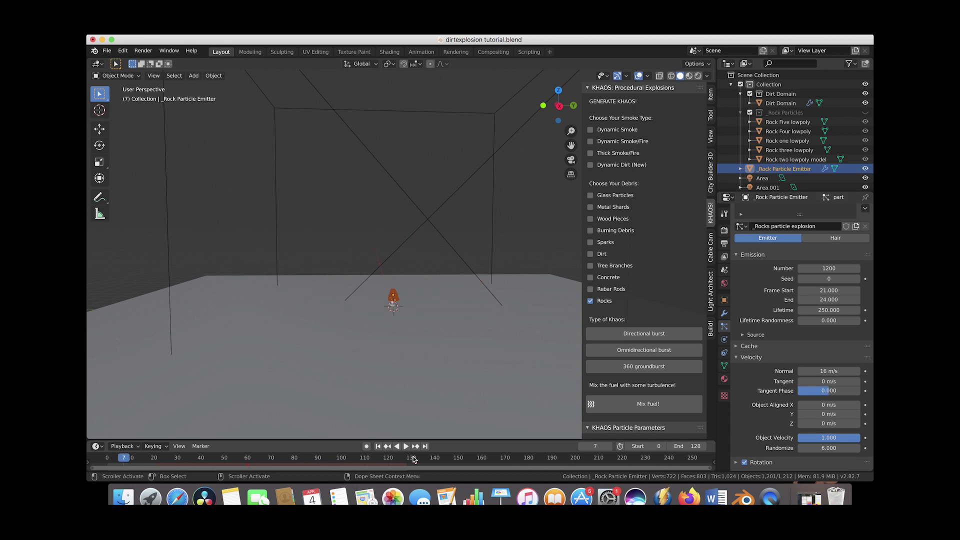
left_click(406, 446)
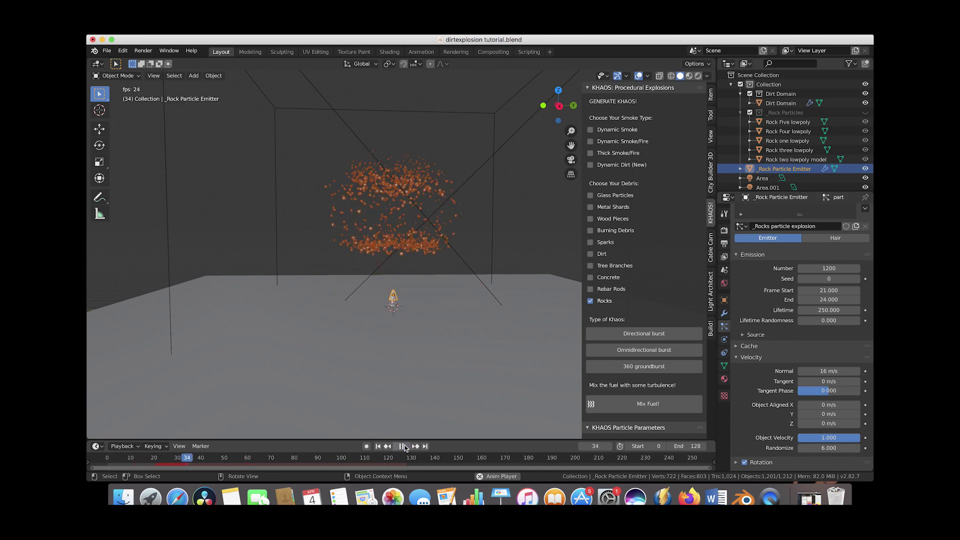
key("shift+Left")
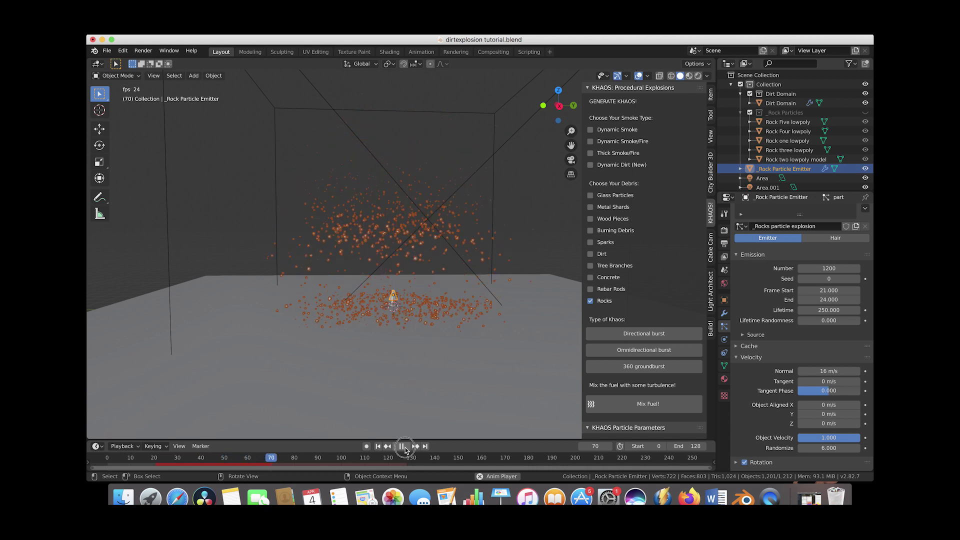
Stop playback and set the rock particles' velocity randomize value to 10.
left_click(405, 446)
middle_click_drag(472, 286, 470, 296)
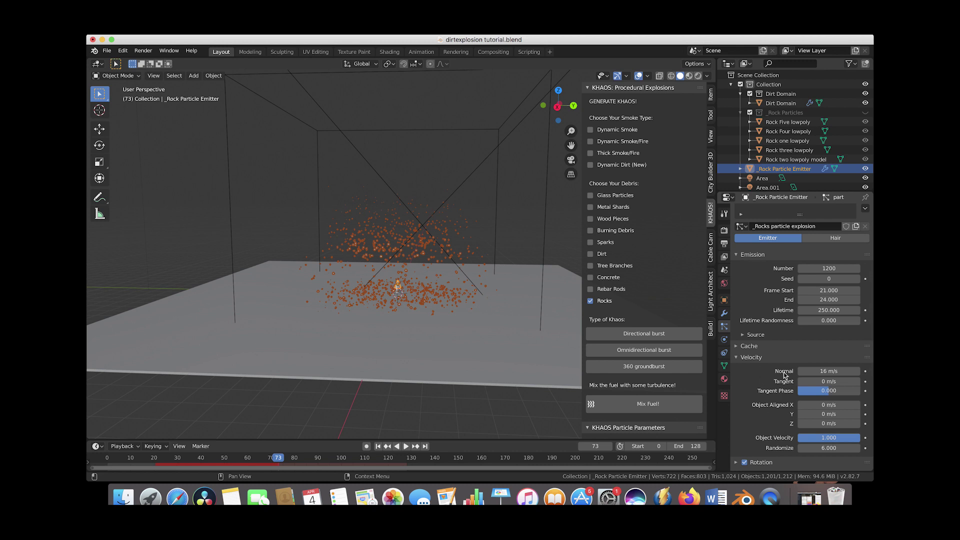
scroll(784, 374, "down", 3)
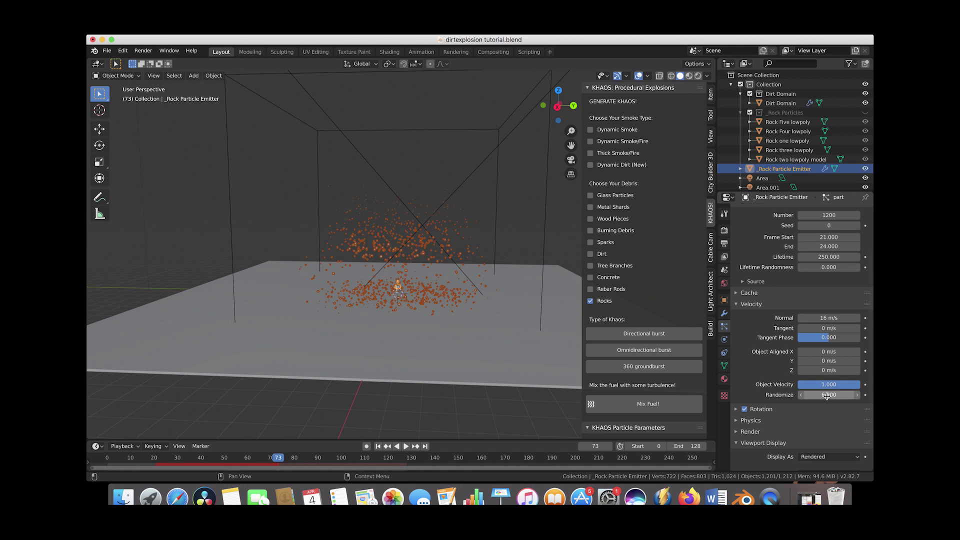
left_click_drag(822, 395, 827, 405)
left_click(827, 395)
key("Return")
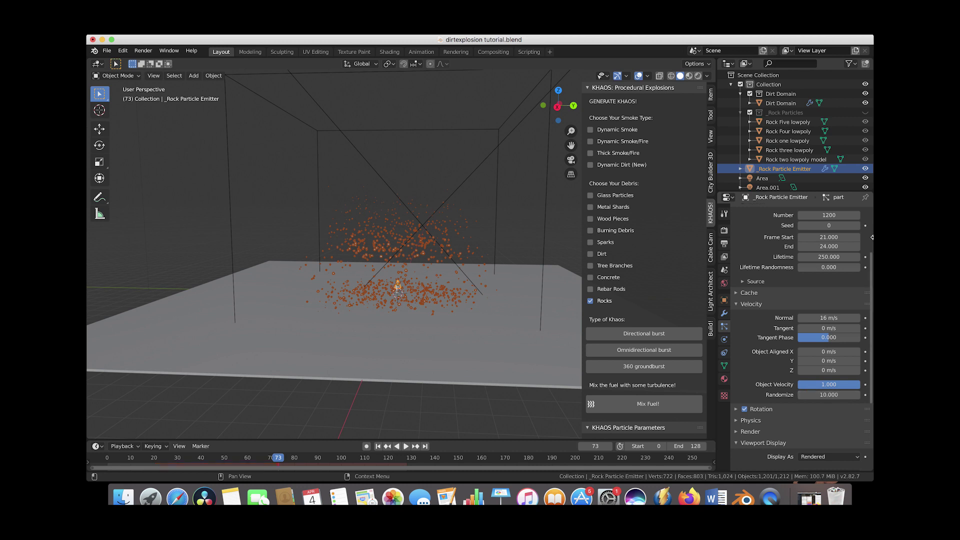
Play the animation from the first frame to review the more random rock burst.
left_click(378, 446)
left_click(406, 446)
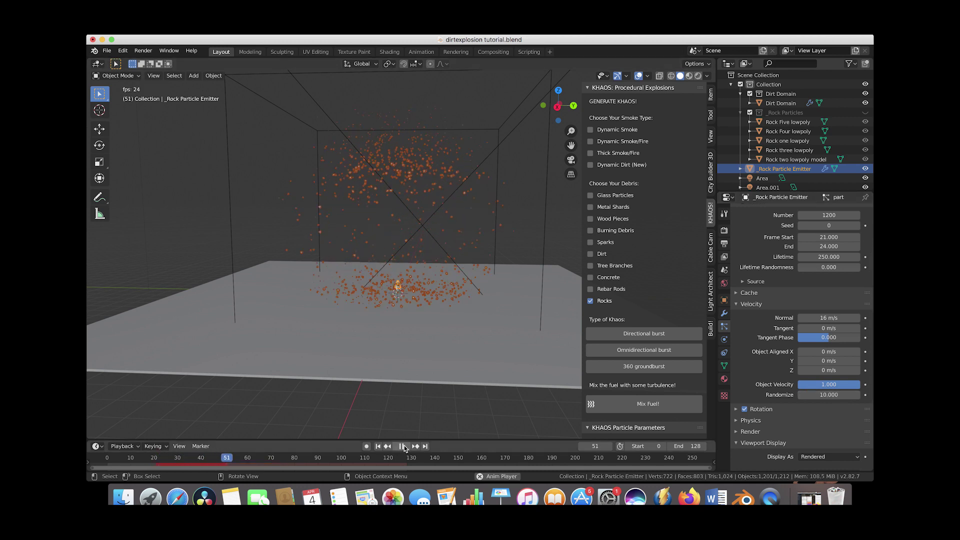
left_click(404, 446)
Set the rock particles' velocity randomize value to 20.
left_click(819, 394)
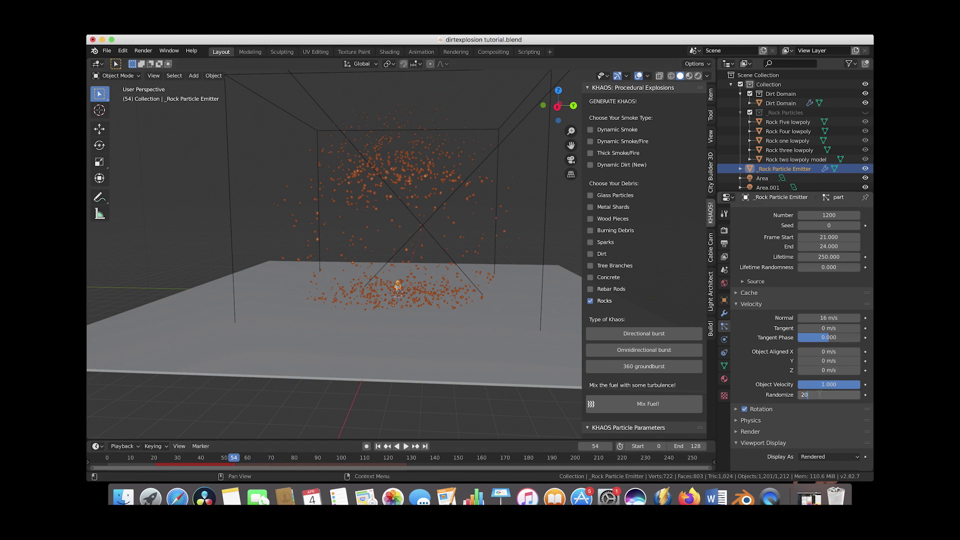
type("20")
key("Return")
Replay the burst from the first frame and inspect the spread of the rocks from several angles.
left_click(378, 446)
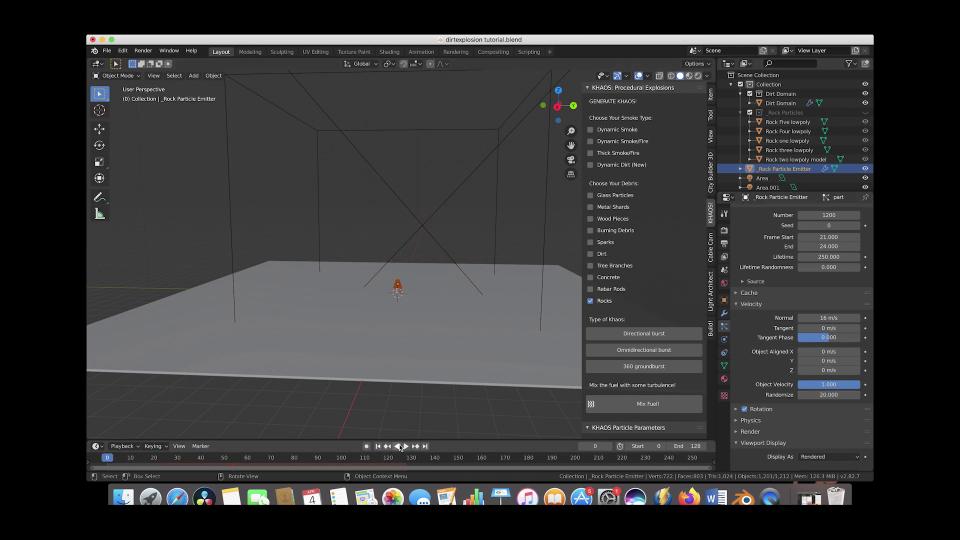
left_click(405, 446)
left_click(404, 446)
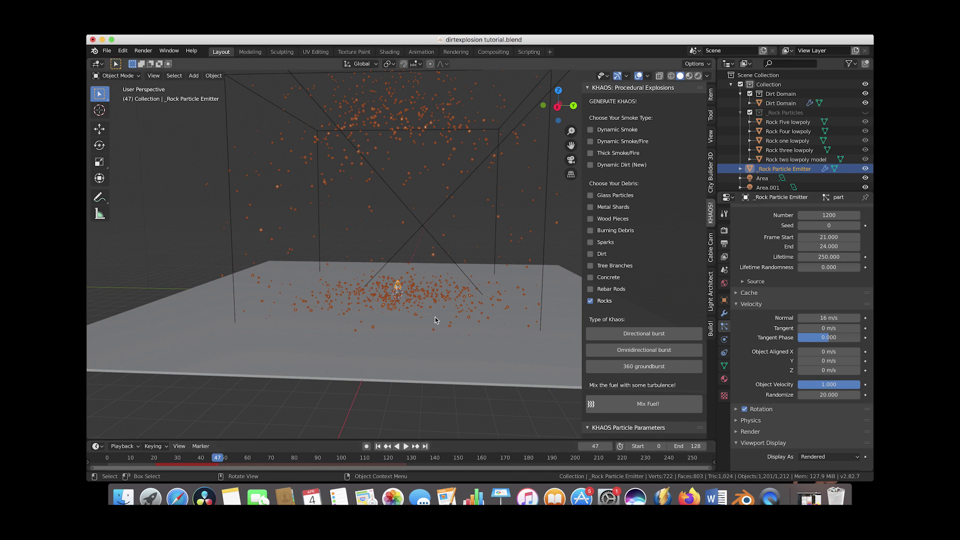
middle_click_drag(428, 365, 466, 263)
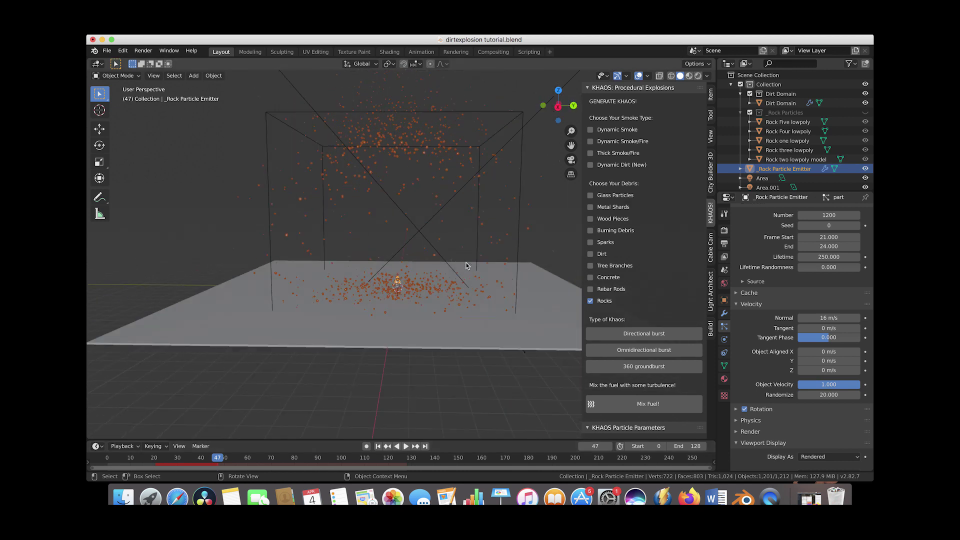
scroll(466, 266, "left", 3)
scroll(466, 266, "up", 2, "shift")
scroll(466, 266, "left", 3)
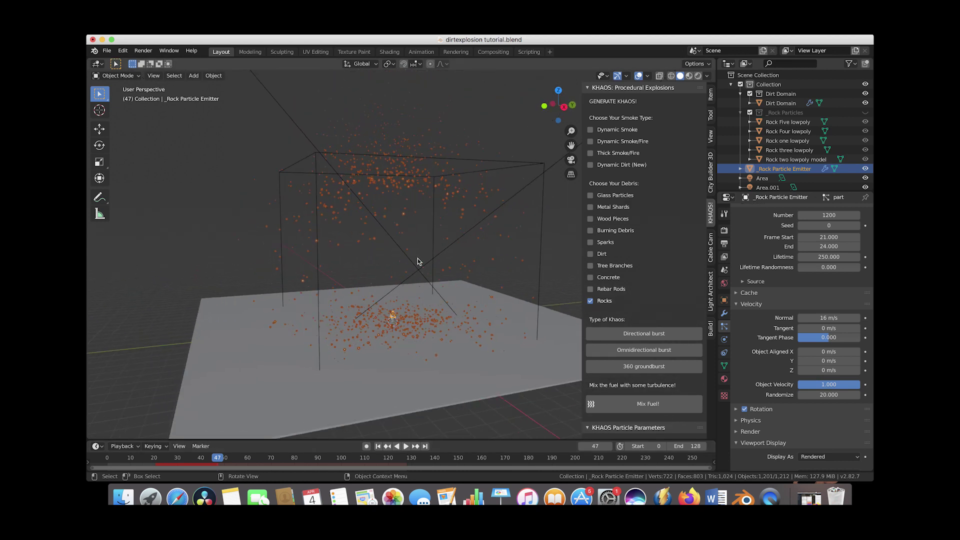
scroll(405, 274, "right", 2)
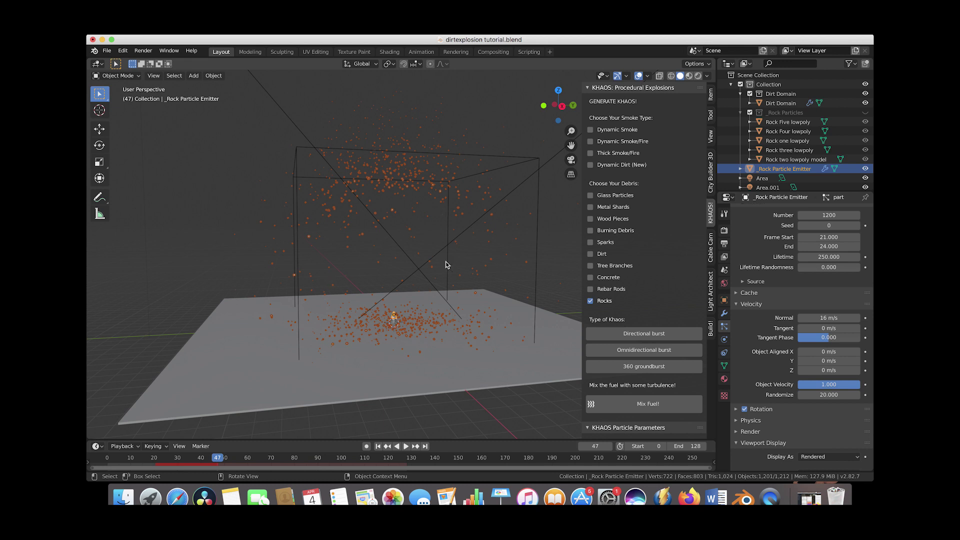
left_click(406, 446)
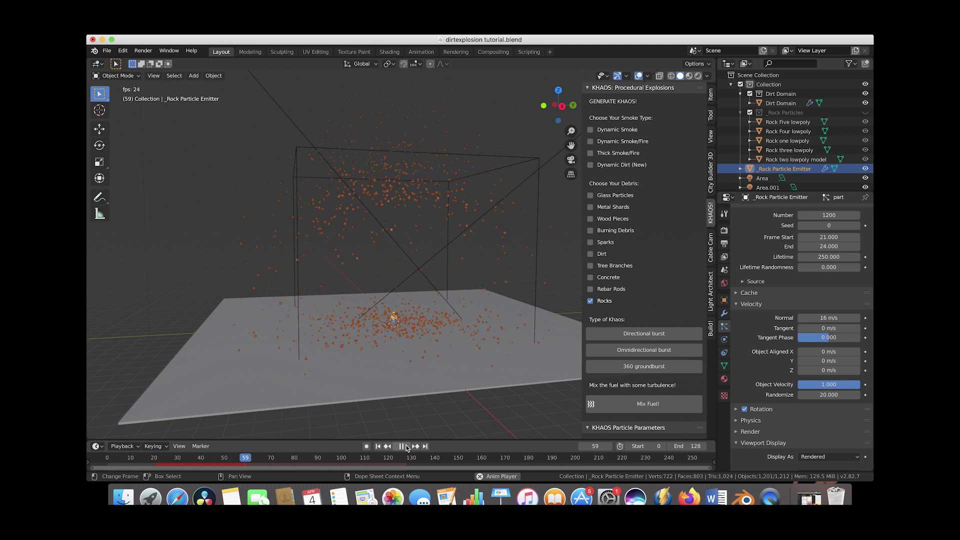
left_click(401, 446)
Inspect the individual rocks near the ground without selection outlines, scrubbing the timeline up to frame 104.
scroll(770, 350, "down", 3)
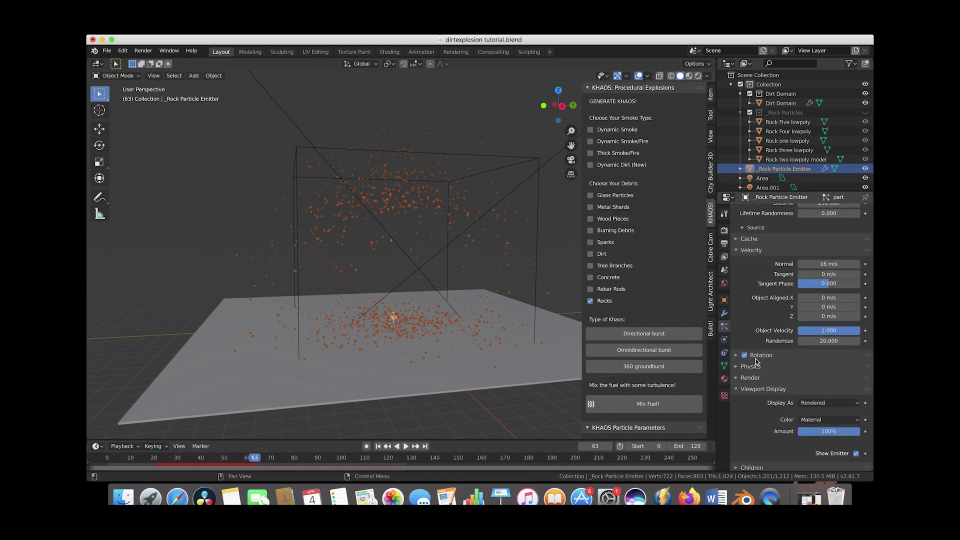
scroll(410, 294, "up", 4)
scroll(410, 294, "down", 5, "shift")
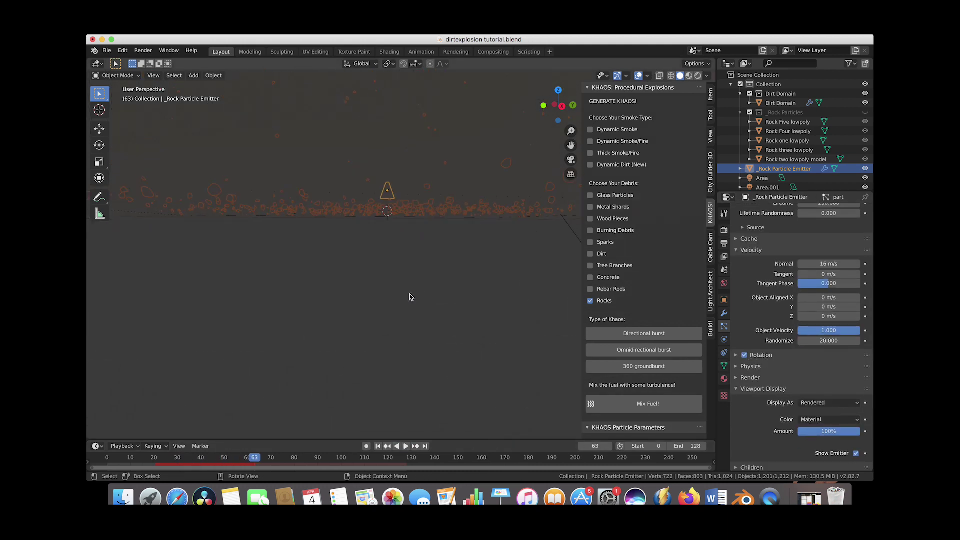
scroll(410, 294, "up", 1, "shift")
scroll(410, 294, "up", 4, "shift")
left_click(438, 214)
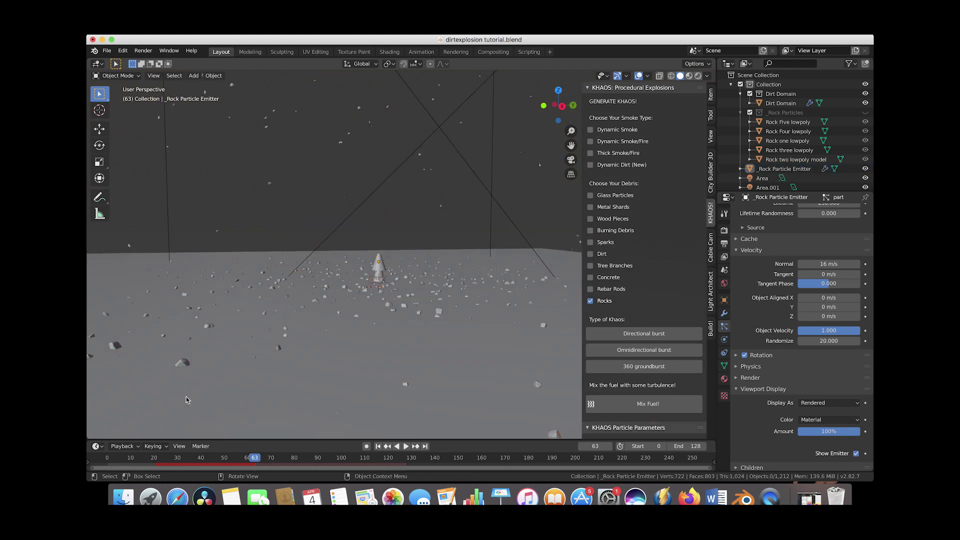
left_click_drag(181, 457, 351, 456)
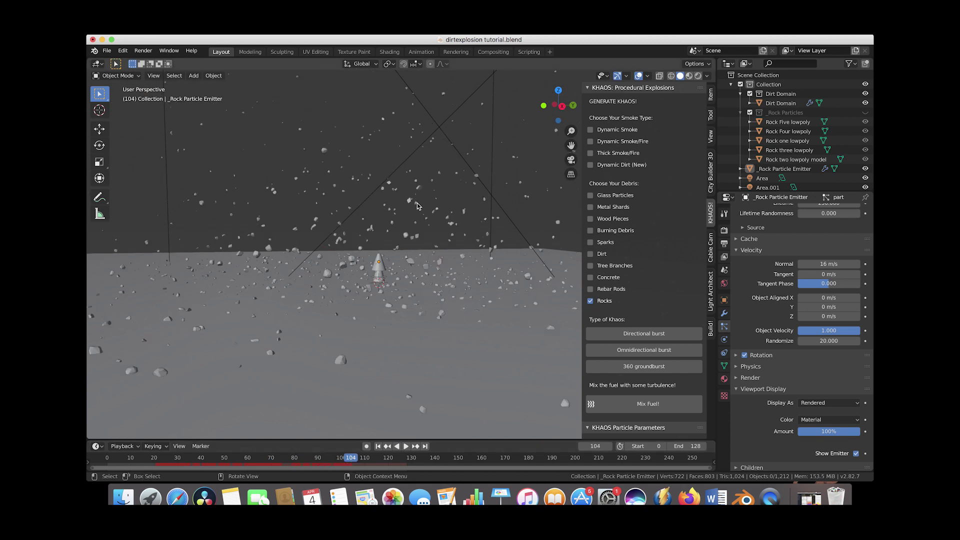
Reselect the rock emitter and set its particles' angular velocity amount to 2 in the rotation settings.
key("a")
scroll(777, 394, "down", 2)
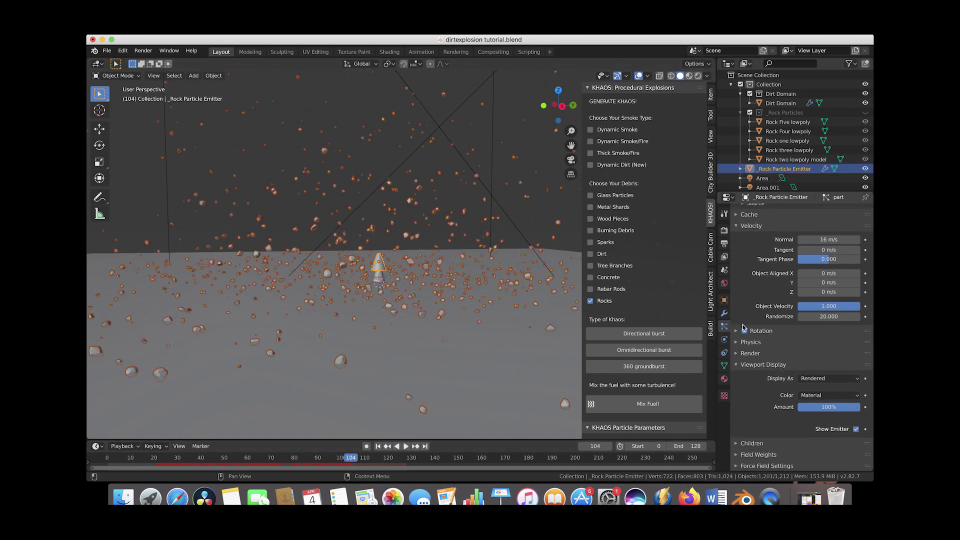
left_click(743, 330)
scroll(770, 396, "down", 1)
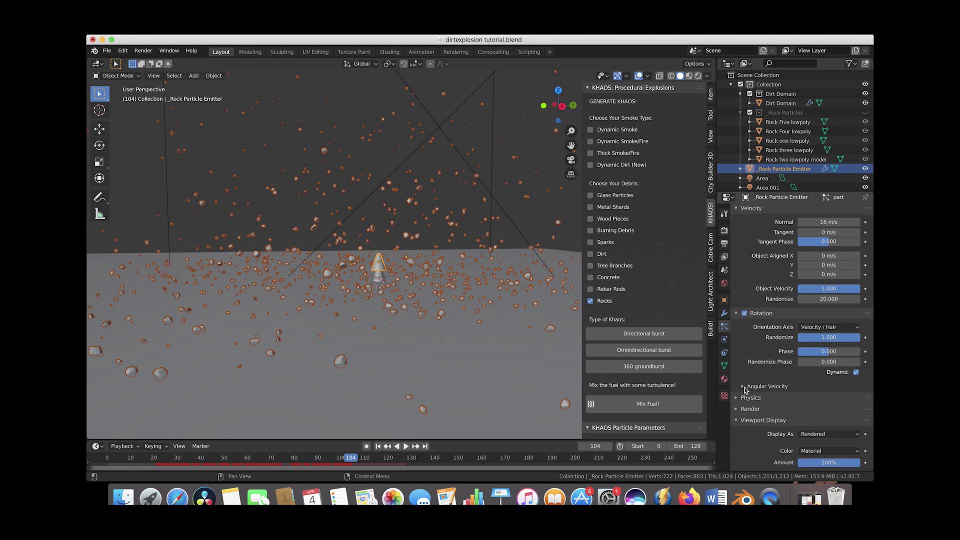
left_click(743, 388)
scroll(823, 387, "down", 1)
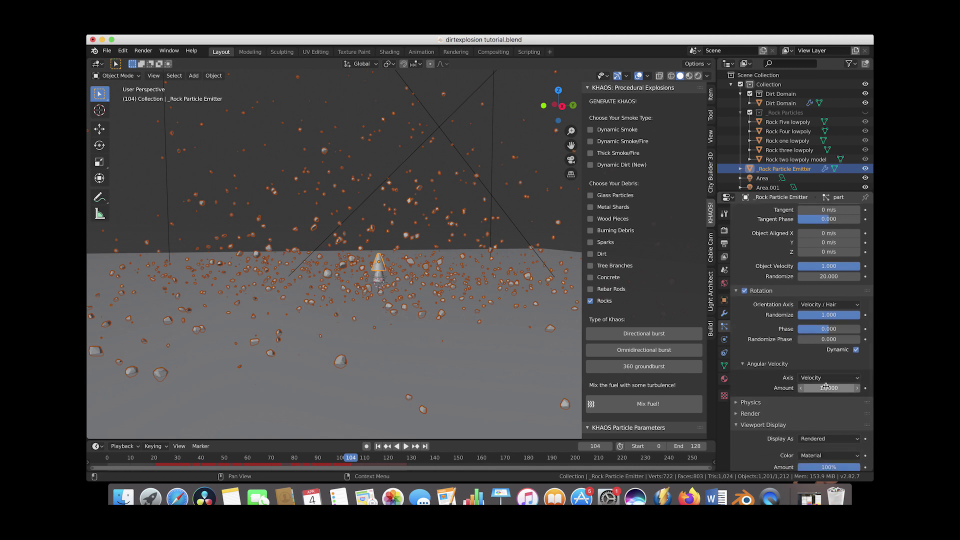
left_click(825, 388)
type("12.0")
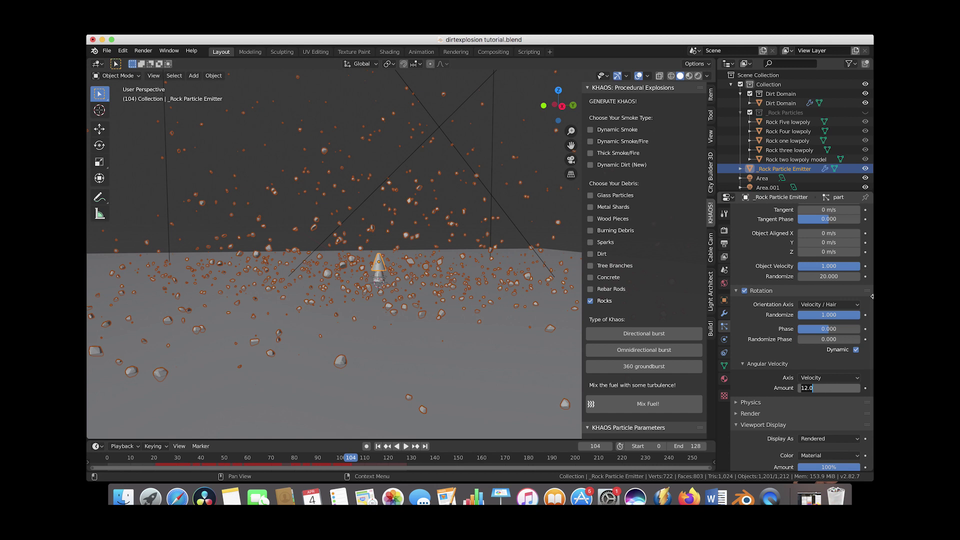
key("Return")
Play the animation up close to review the spinning rocks, stopping at frame 82.
left_click(405, 446)
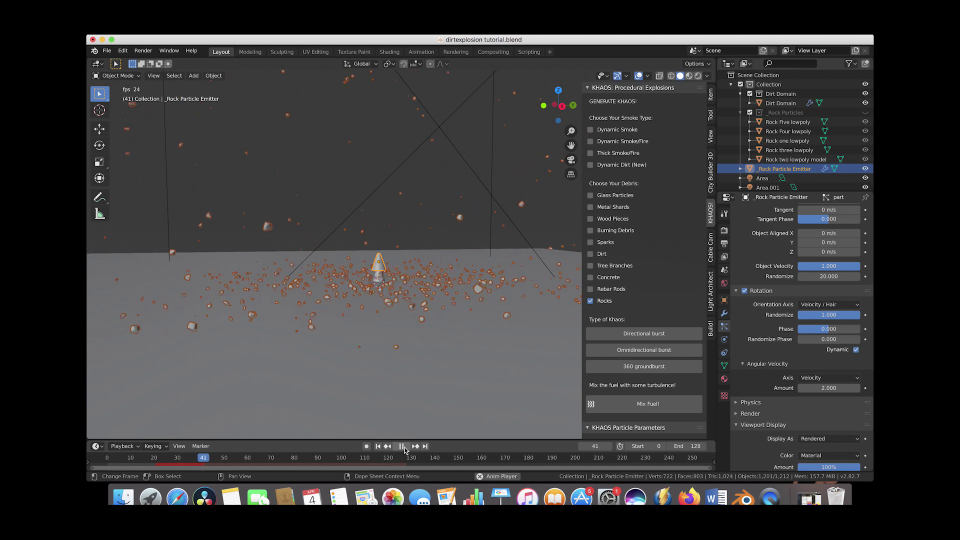
left_click(403, 447)
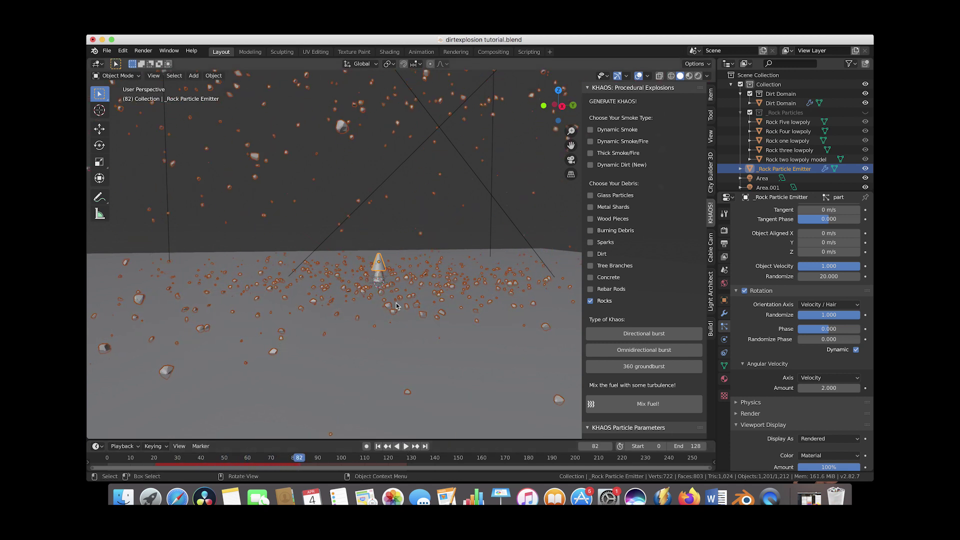
scroll(402, 269, "down", 2)
middle_click_drag(402, 270, 380, 273)
scroll(357, 295, "down", 4)
scroll(743, 340, "down", 3)
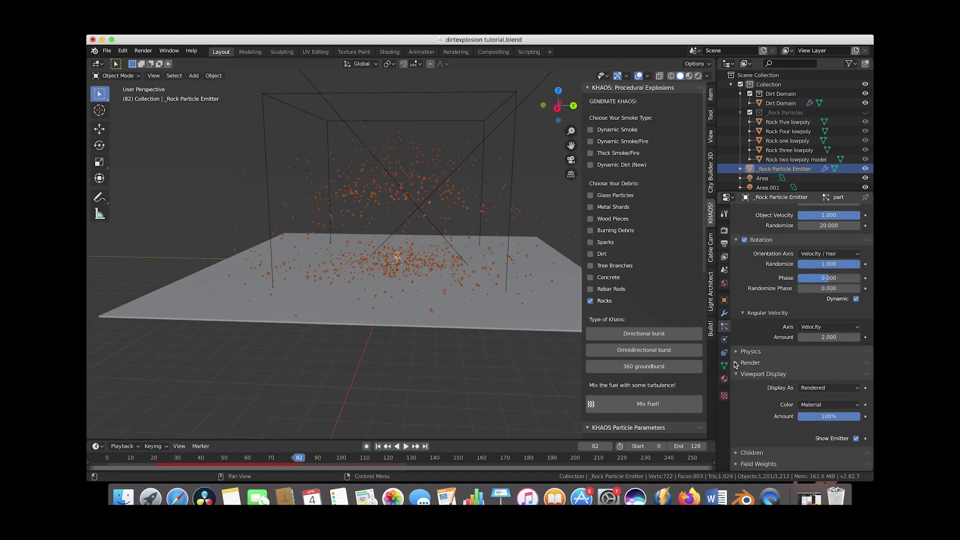
Examine the rock particles' render scale and scale randomness settings.
left_click(736, 364)
scroll(736, 340, "down", 3)
scroll(753, 317, "down", 1)
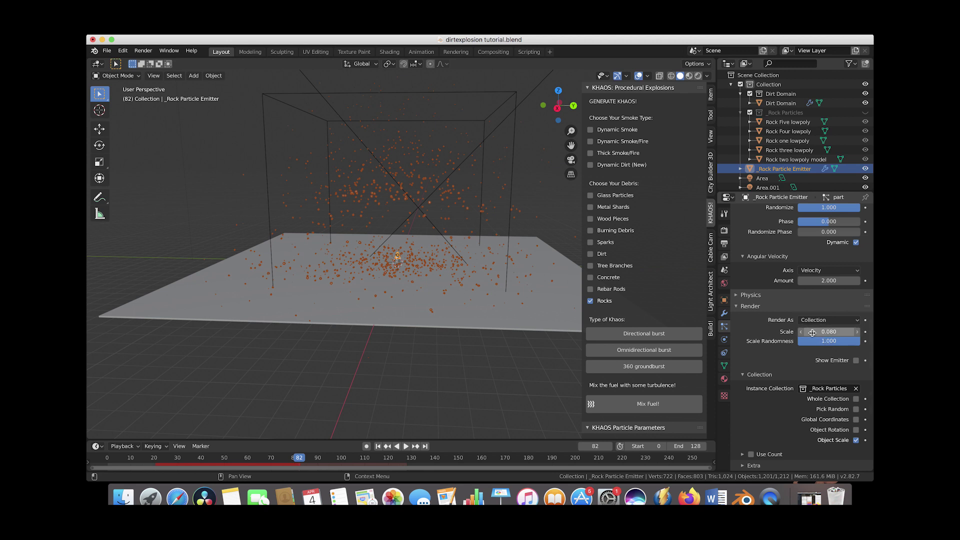
middle_click_drag(455, 201, 432, 221)
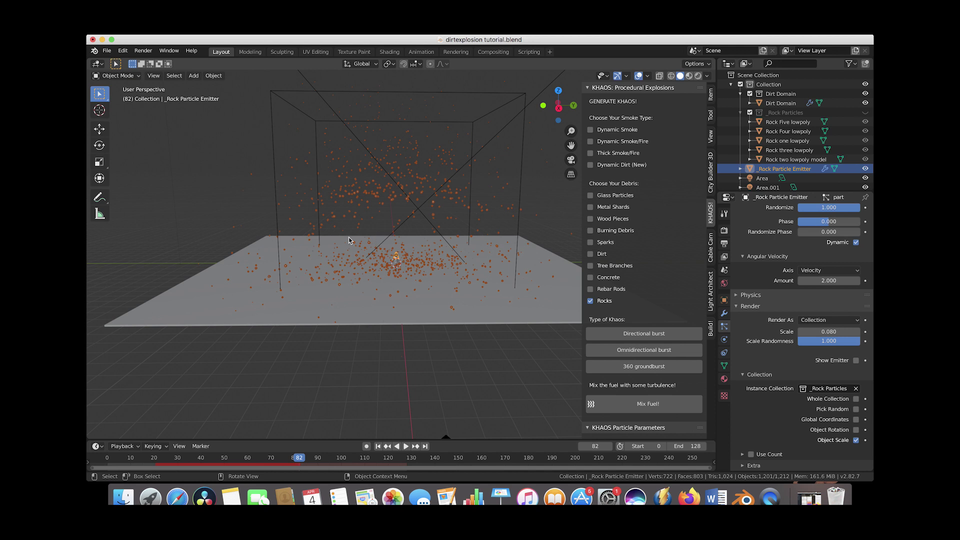
Select the Dirt Domain and enable its fluid simulation for both viewport and render.
left_click(504, 108)
left_click(724, 340)
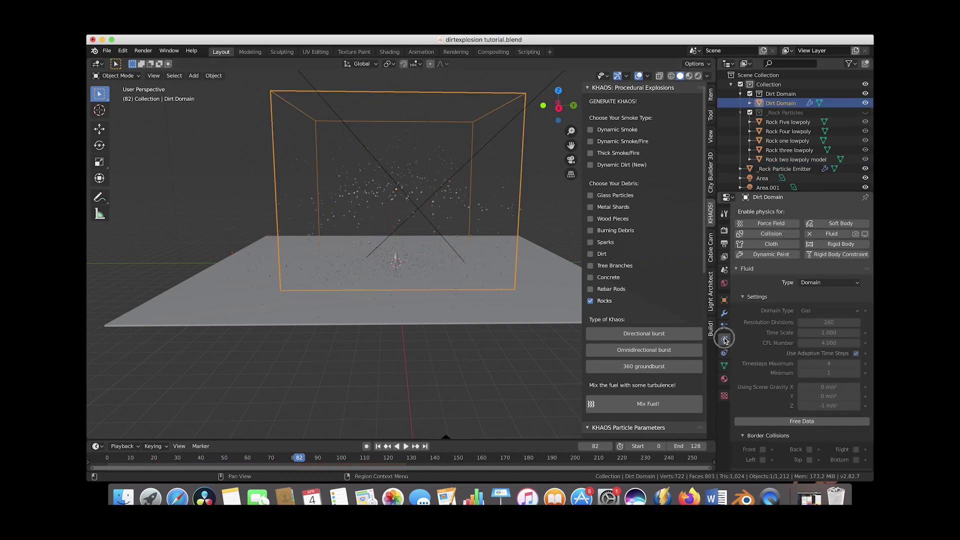
left_click(865, 235)
left_click(855, 234)
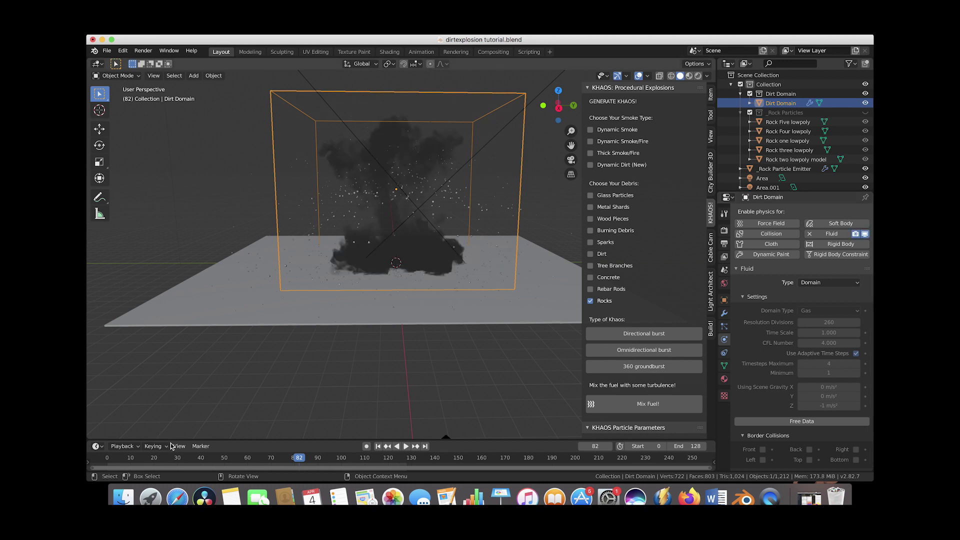
Play the dirt smoke and rocks together up to frame 56 and inspect the combined explosion from different angles.
left_click(139, 463)
key("space")
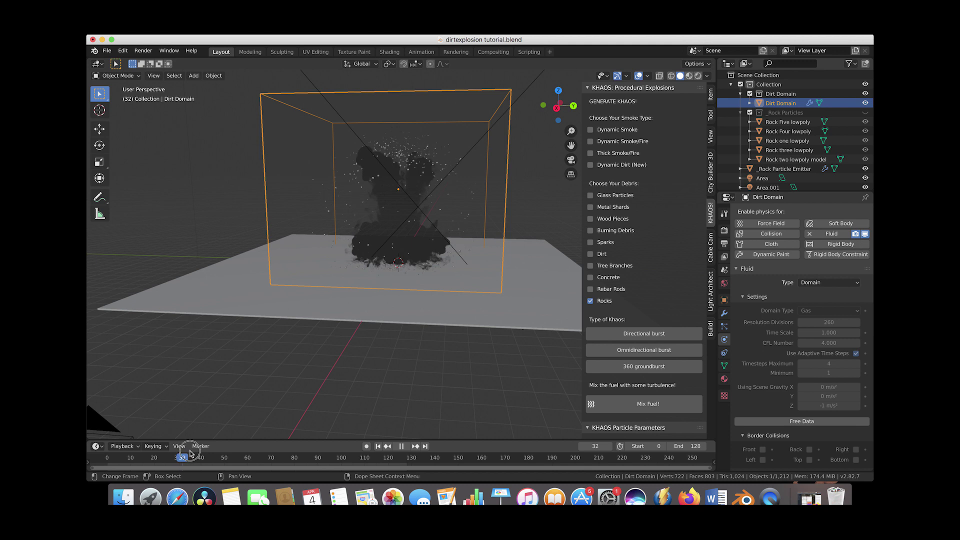
key("space")
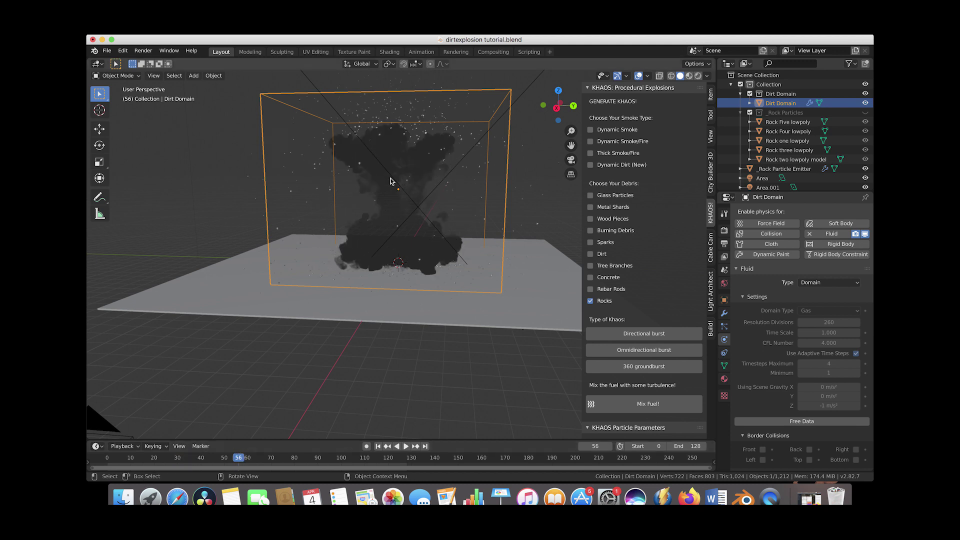
middle_click_drag(390, 181, 379, 190)
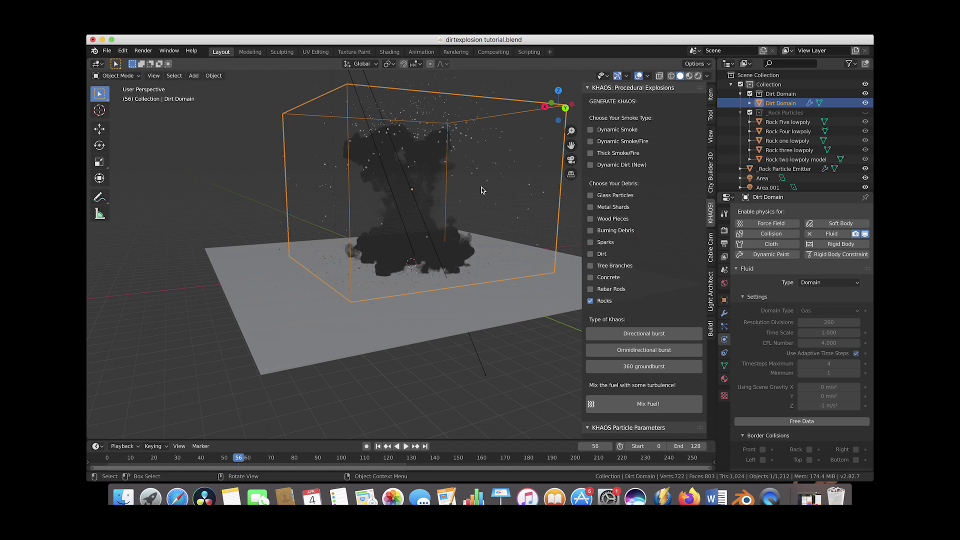
middle_click_drag(481, 190, 409, 176)
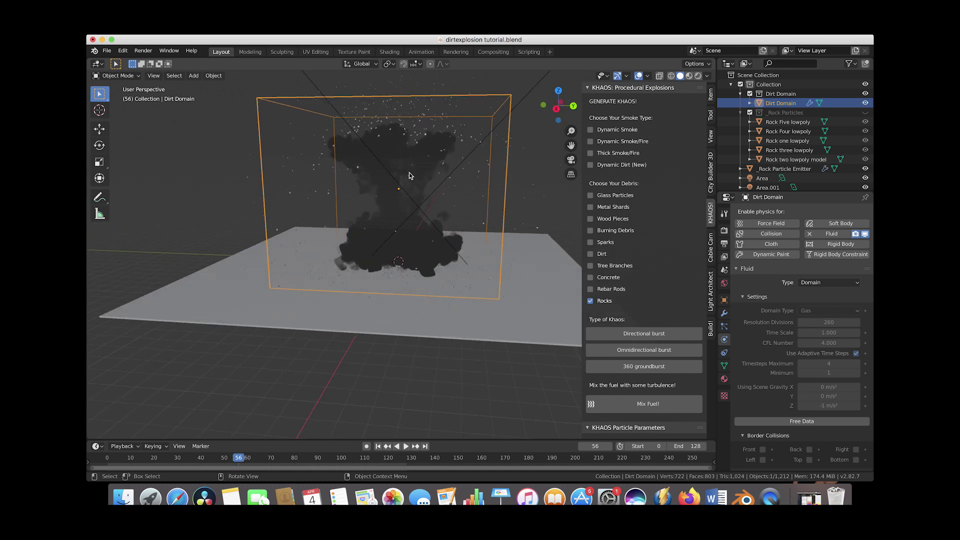
Disable the Dirt Domain's fluid simulation for both viewport and render.
left_click(856, 234)
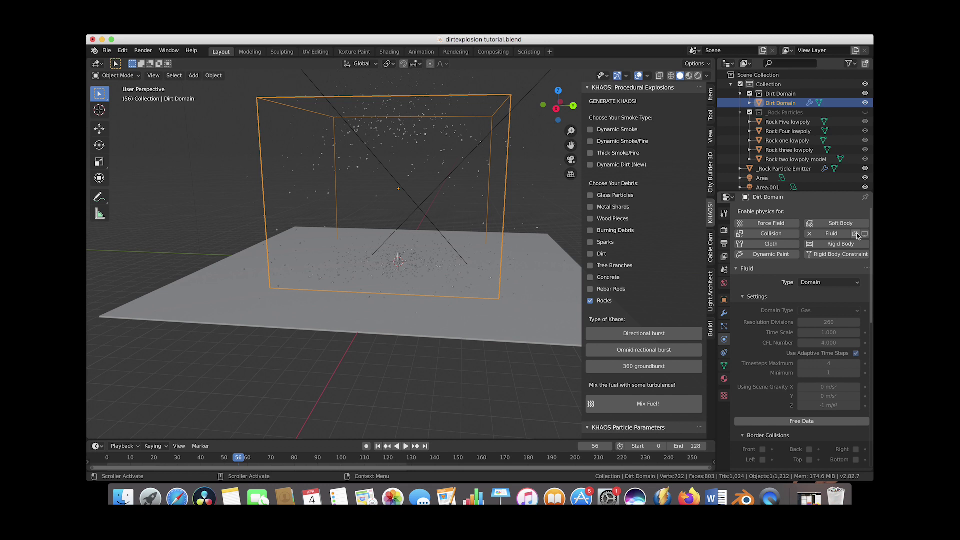
scroll(395, 175, "right", 5)
scroll(395, 174, "left", 6)
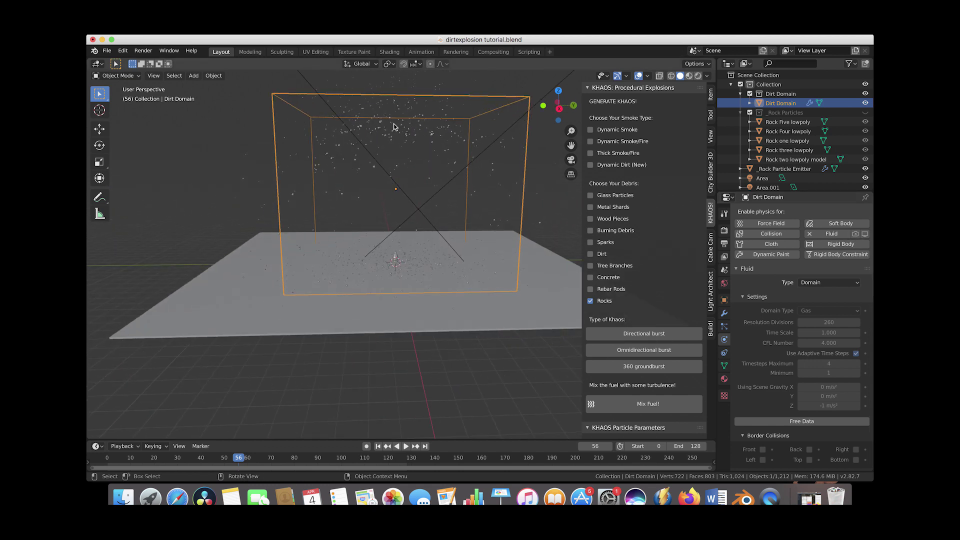
Select the rock particle emitter and move it slightly down along the Z axis.
scroll(389, 241, "up", 4)
scroll(389, 242, "down", 3)
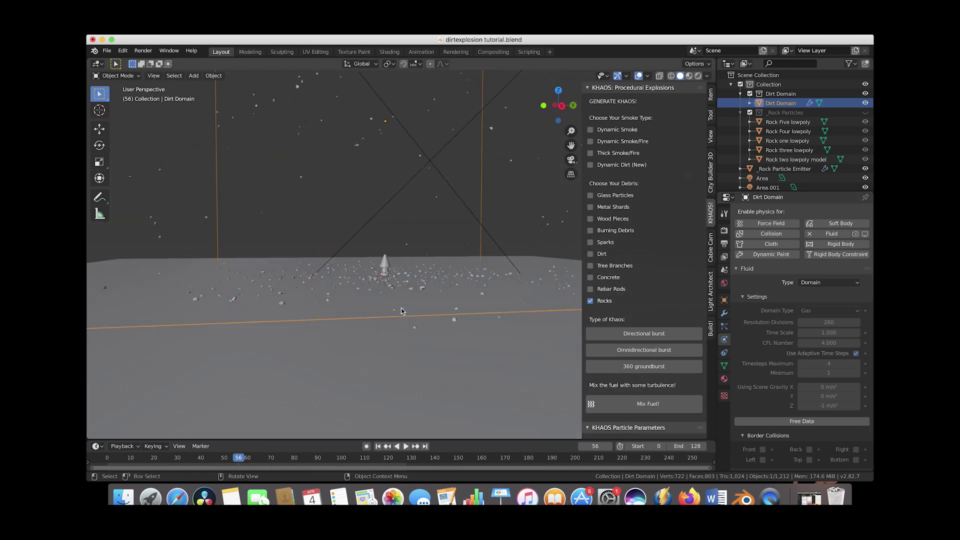
left_click(384, 262)
key("g")
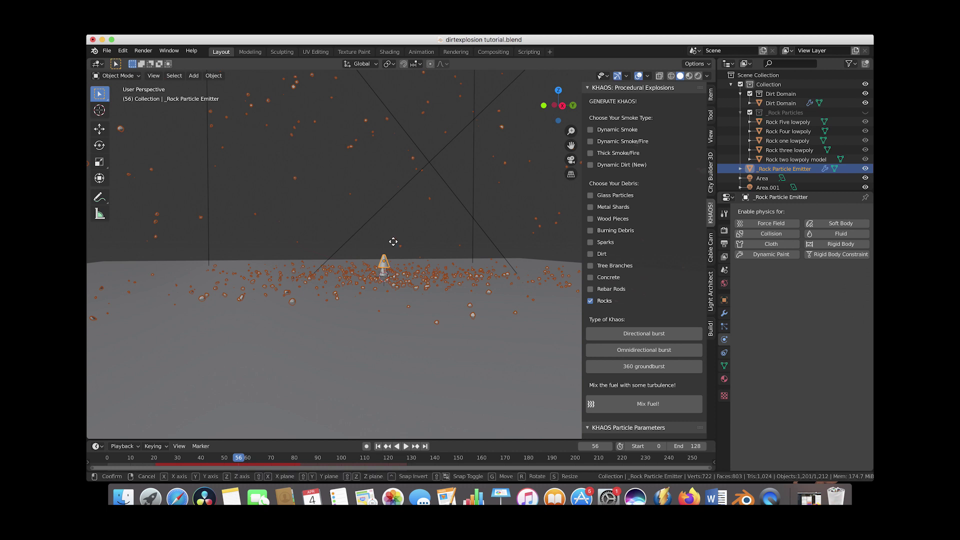
key("z")
left_click(393, 247)
scroll(393, 247, "right", 3)
scroll(393, 247, "down", 2)
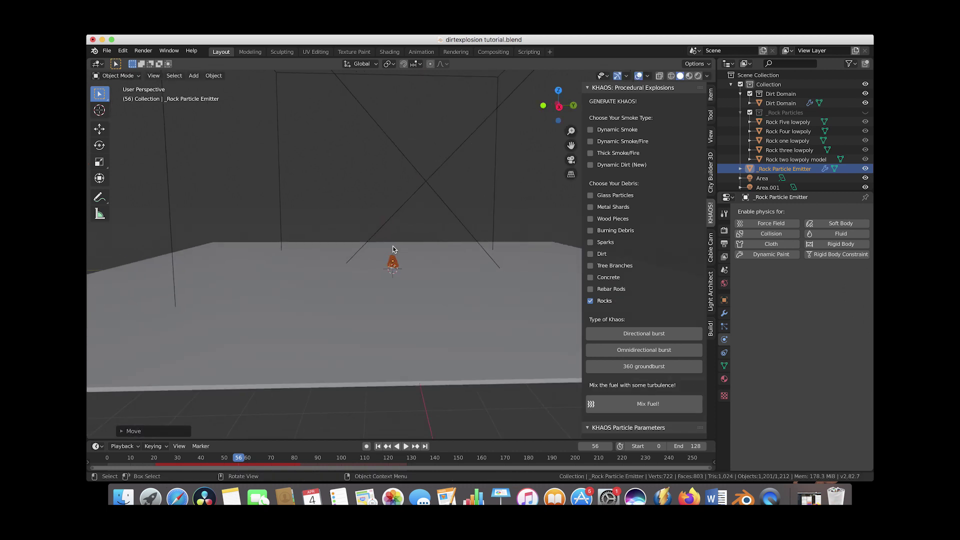
Set the damping force of the rock emitter's particle physics to 0.010.
scroll(419, 210, "up", 3)
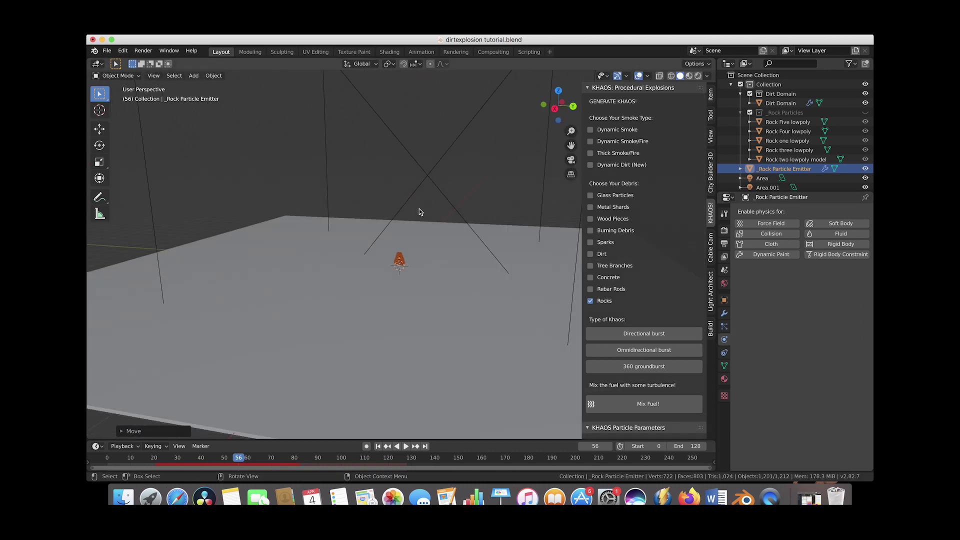
left_click(724, 326)
scroll(779, 354, "down", 10)
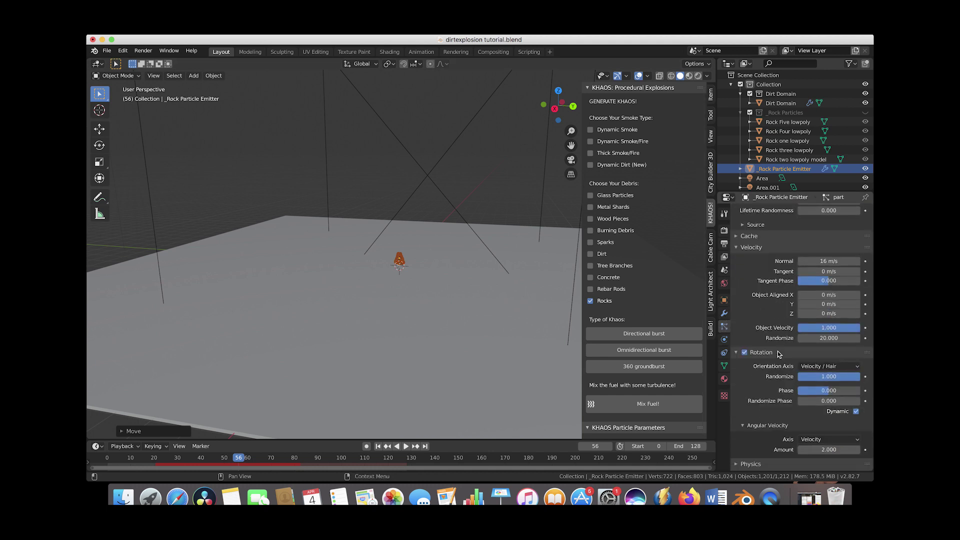
left_click(736, 347)
scroll(736, 330, "down", 4)
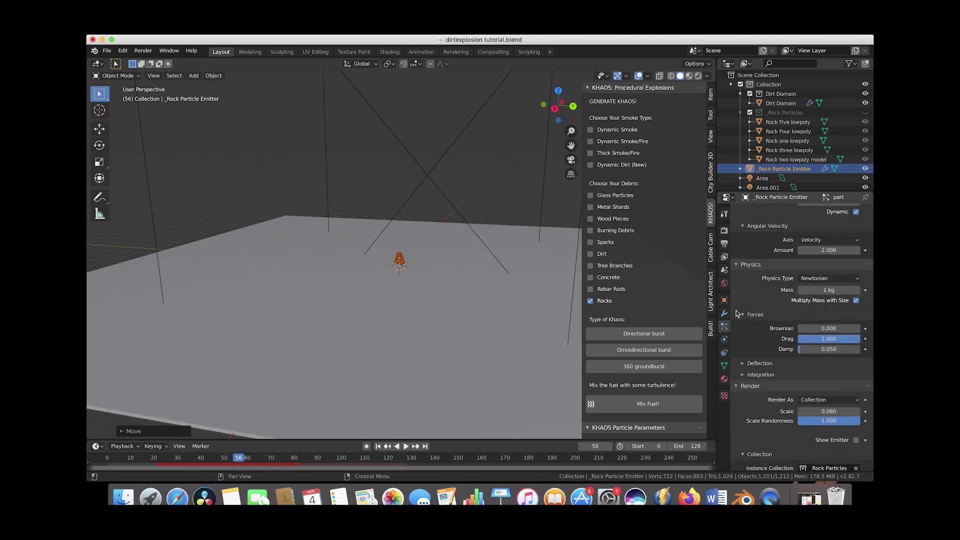
scroll(782, 344, "down", 1)
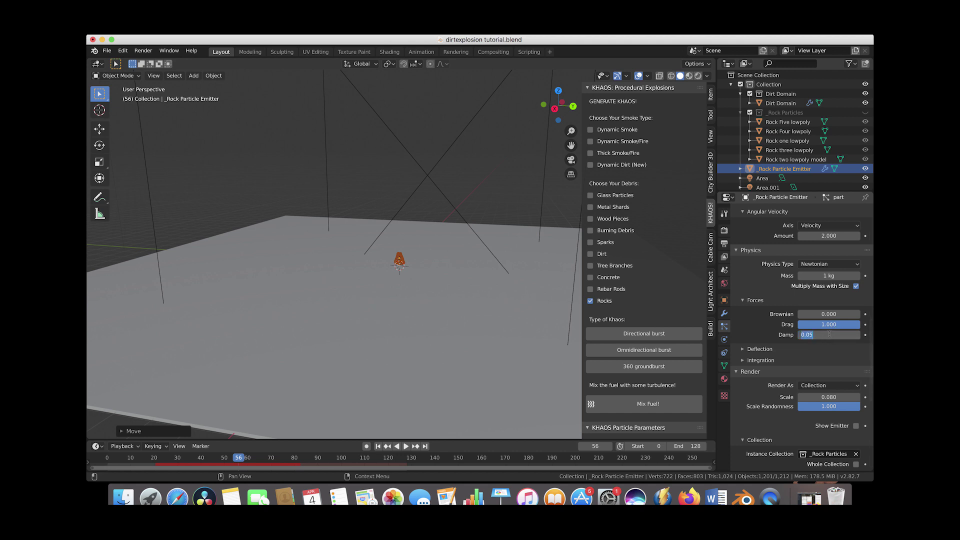
key("Return")
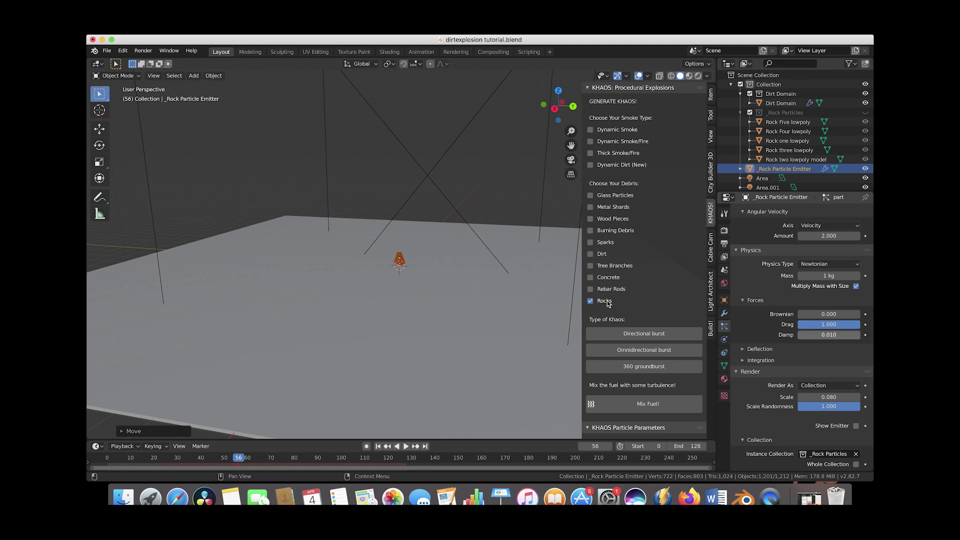
scroll(221, 193, "down", 2)
Play the rock burst from frame 18 and inspect how the rocks scatter over the ground.
left_click(150, 460)
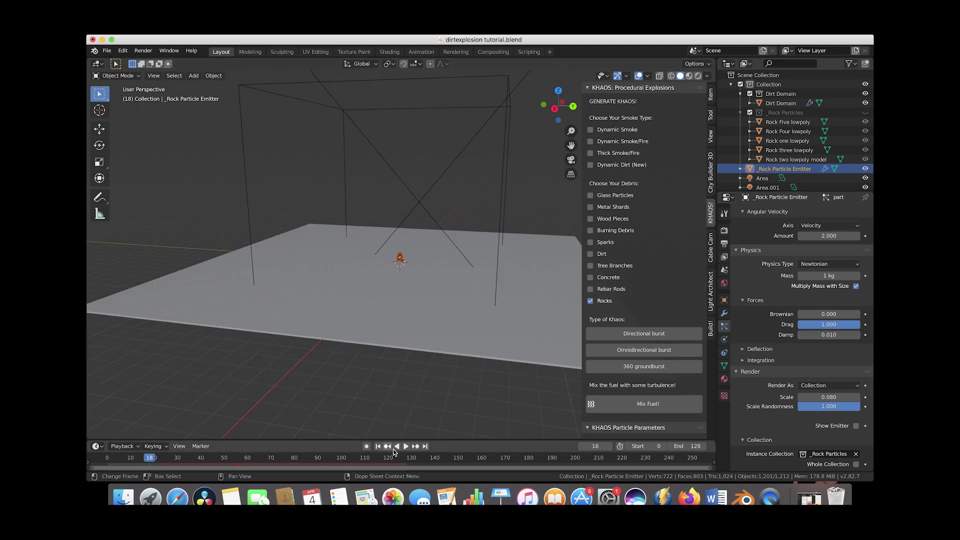
left_click(406, 446)
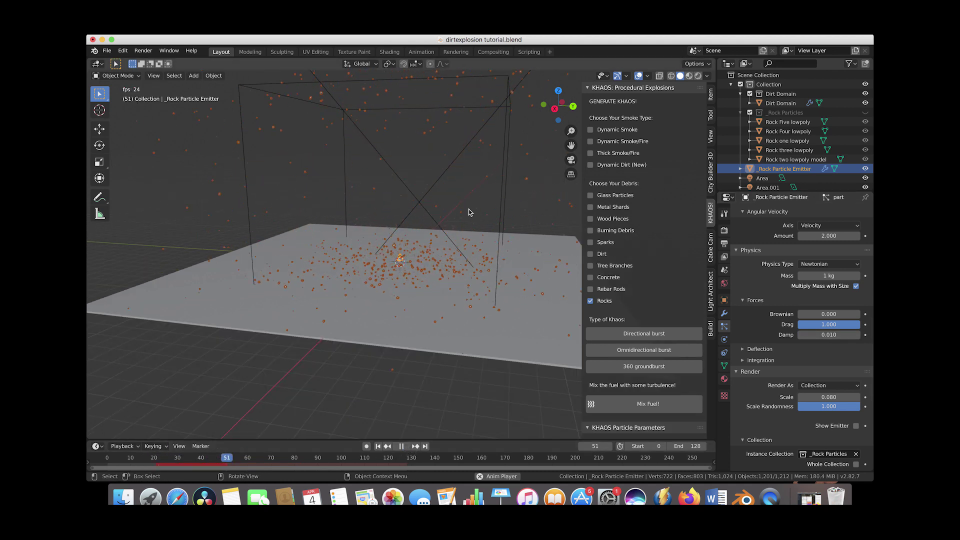
scroll(469, 209, "down", 3)
scroll(469, 209, "up", 5)
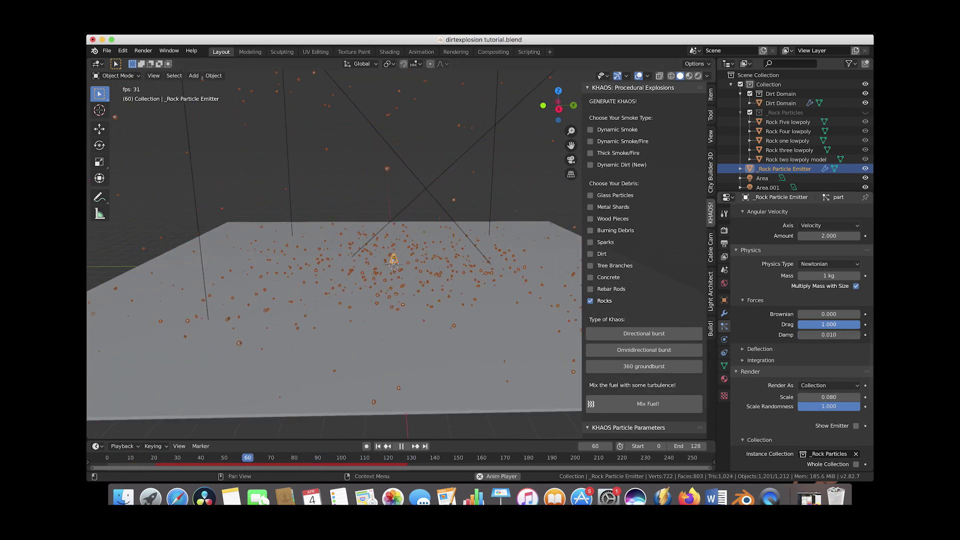
Try a drag of 0 on the rock particles and watch the looping burst from several distances and angles.
left_click_drag(827, 324, 797, 324)
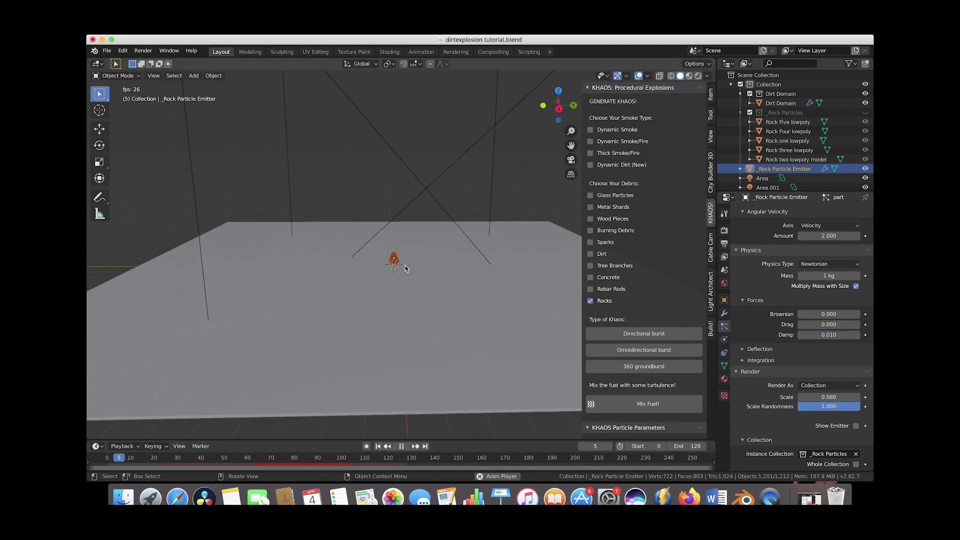
scroll(405, 265, "down", 3)
scroll(405, 265, "down", 2)
scroll(414, 228, "up", 3, "shift")
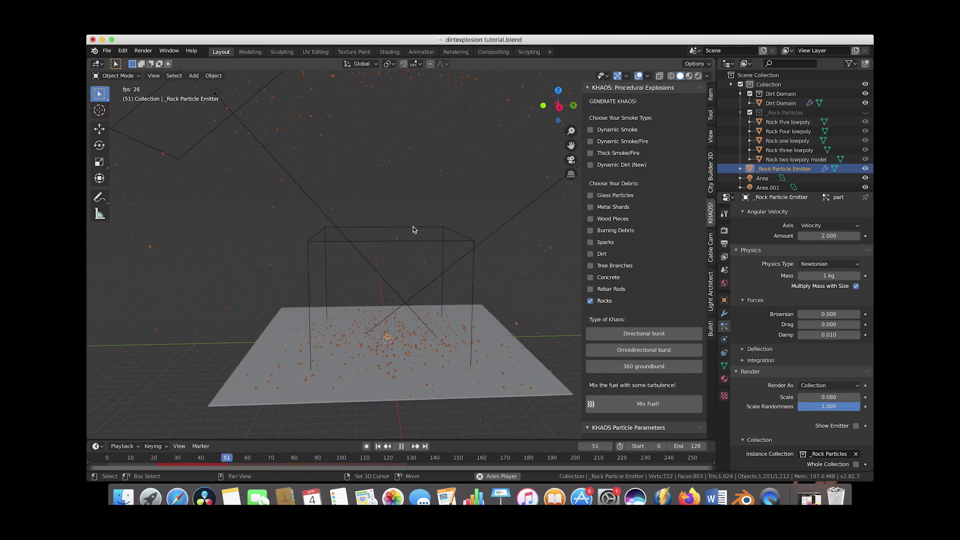
scroll(407, 265, "down", 4)
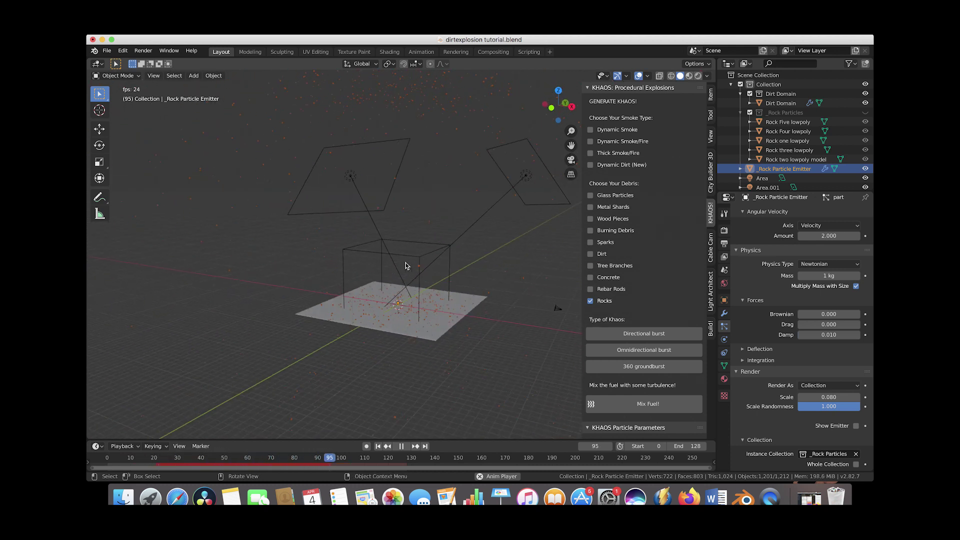
scroll(406, 263, "left", 5)
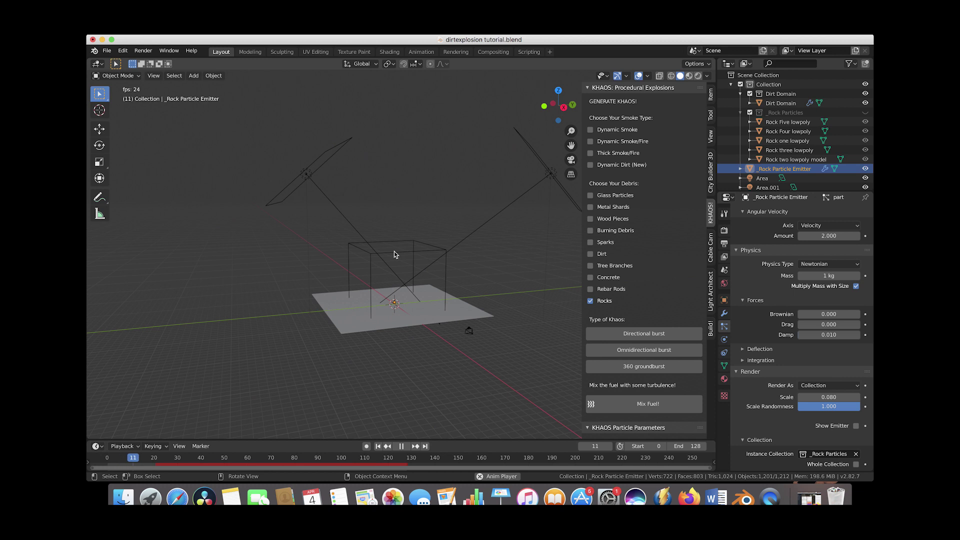
scroll(394, 251, "up", 3)
scroll(394, 251, "up", 3)
scroll(394, 251, "right", 3)
scroll(394, 251, "down", 4, "shift")
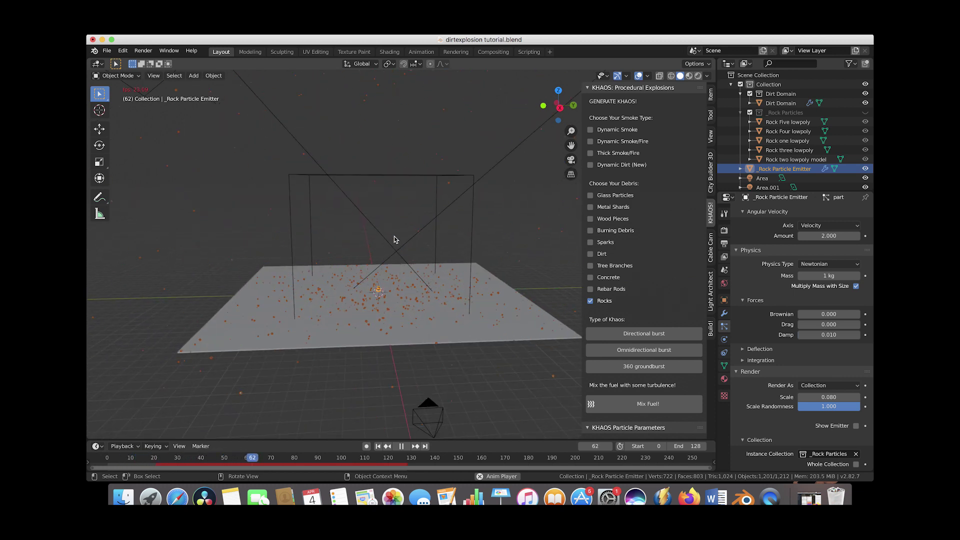
Set the rock particles' drag to 0.7 and replay the burst from the first frame.
left_click(825, 324)
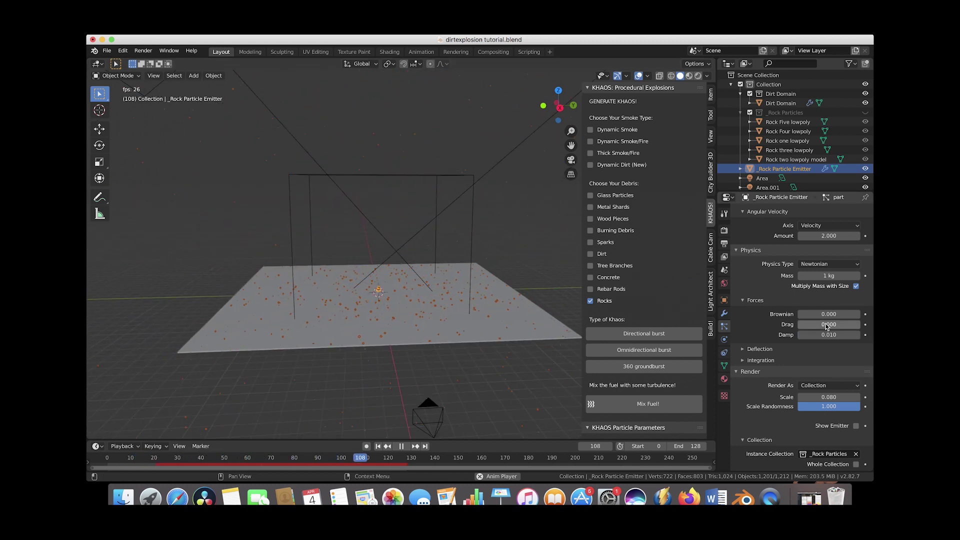
type("0.7")
key("Return")
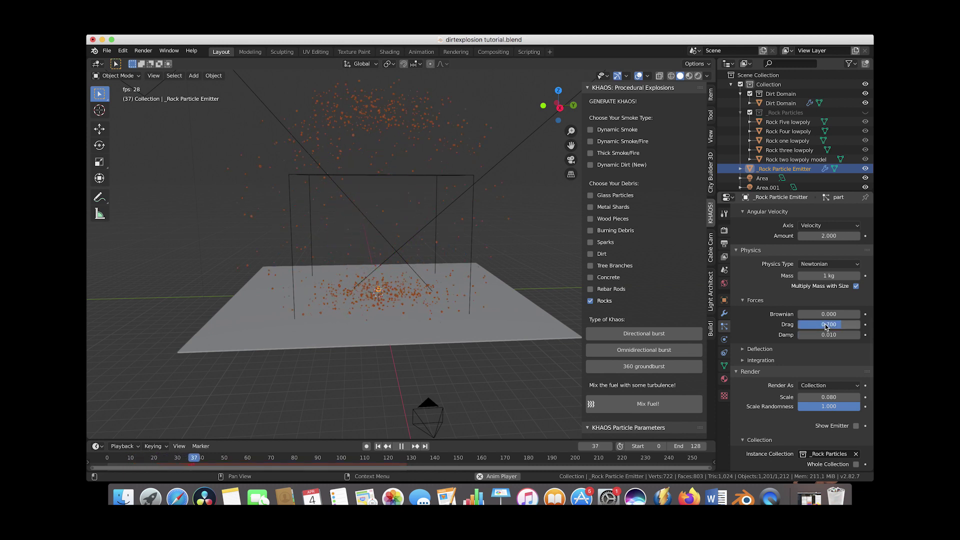
left_click(378, 447)
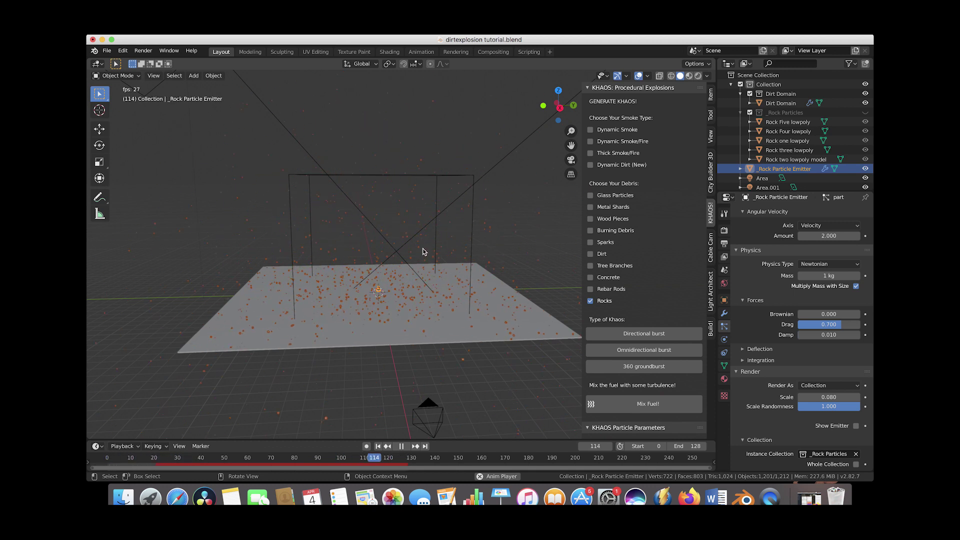
Set the rock particle system's emission number to 2000.
scroll(812, 267, "up", 10)
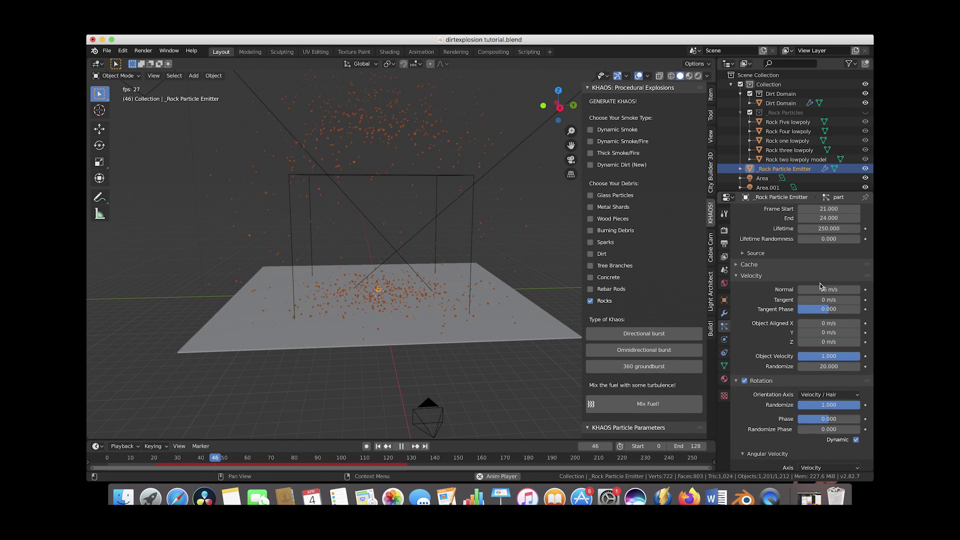
scroll(812, 267, "up", 5)
double_click(825, 293)
type("1200")
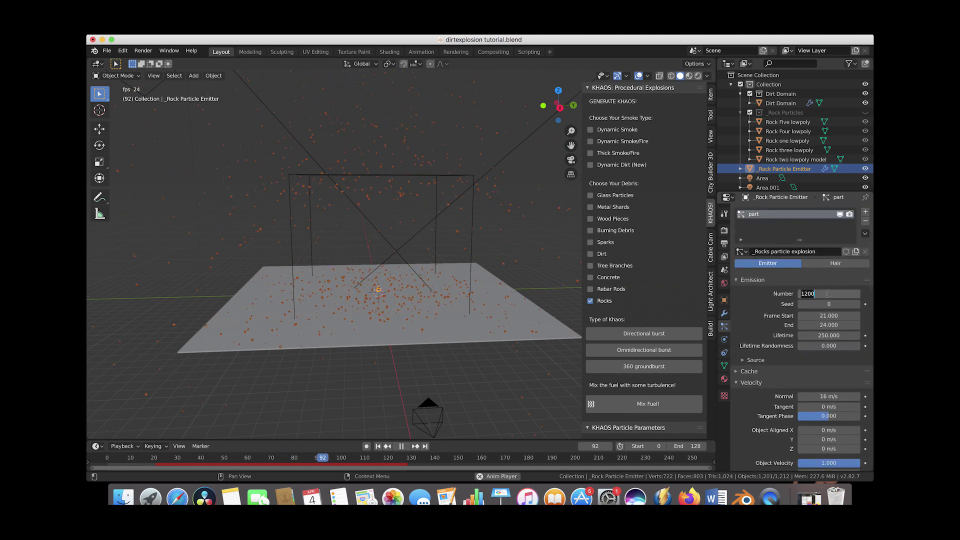
type("2000")
key("Return")
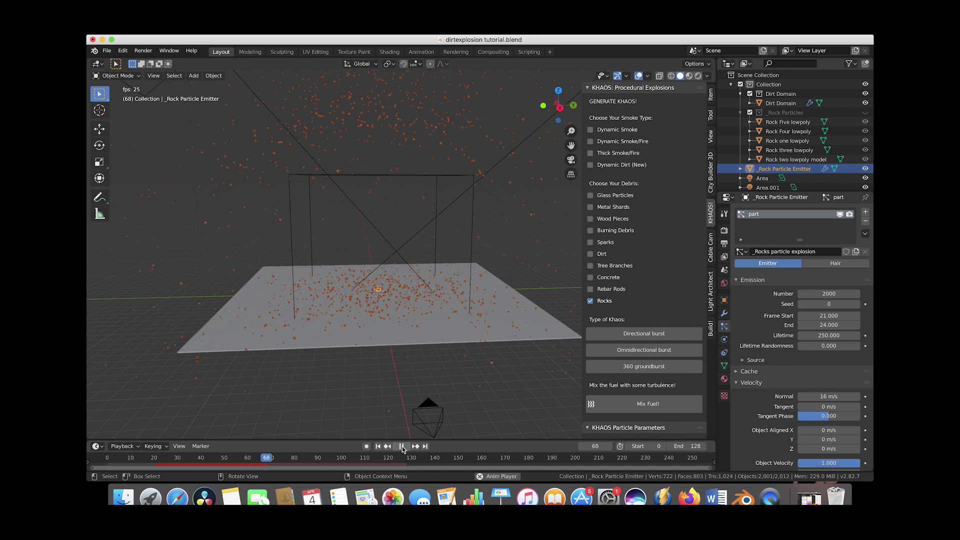
Stop the playback and switch the viewport to the scene camera's view.
left_click(402, 447)
left_click(155, 77)
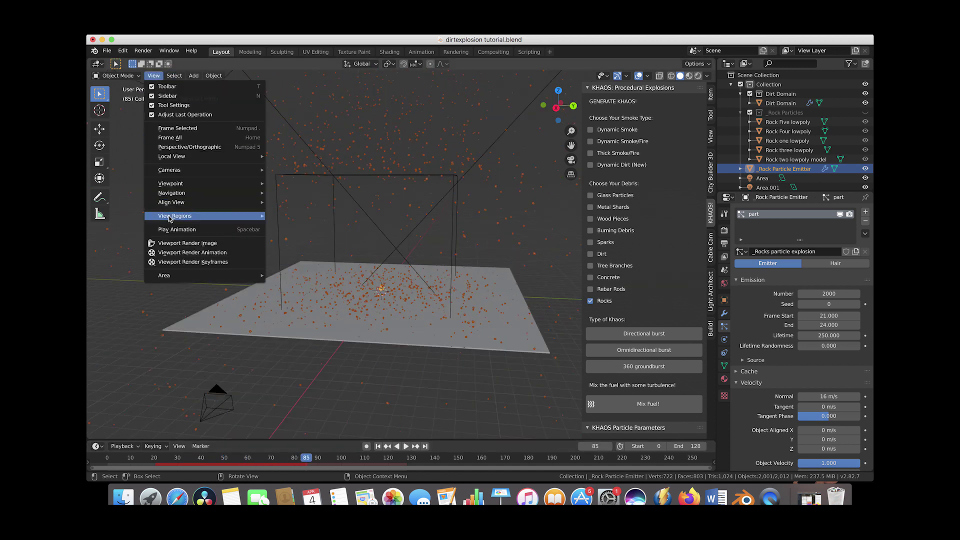
mouse_move(175, 187)
left_click(289, 183)
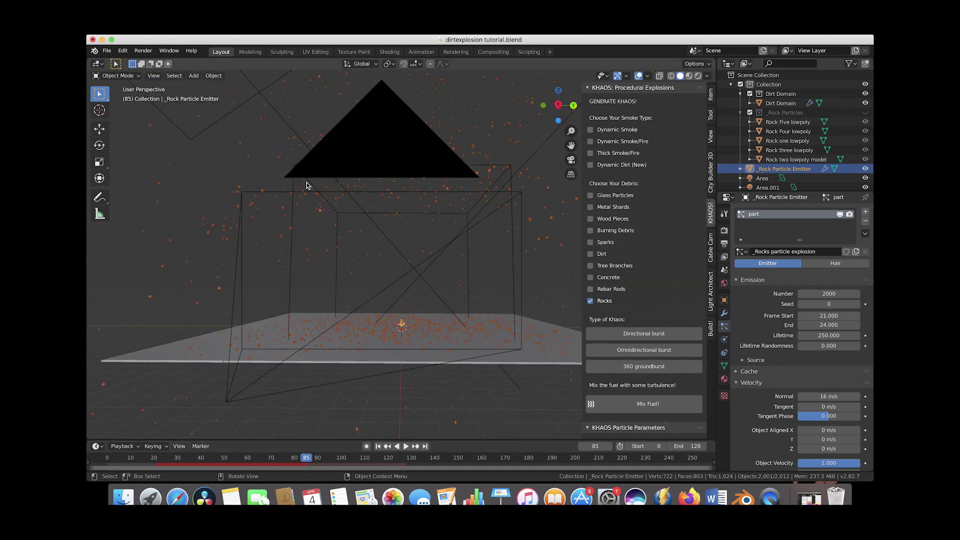
Play the rock burst through the camera and stop it at frame 80 to check the rocks' height in the frame.
left_click(209, 458)
key("space")
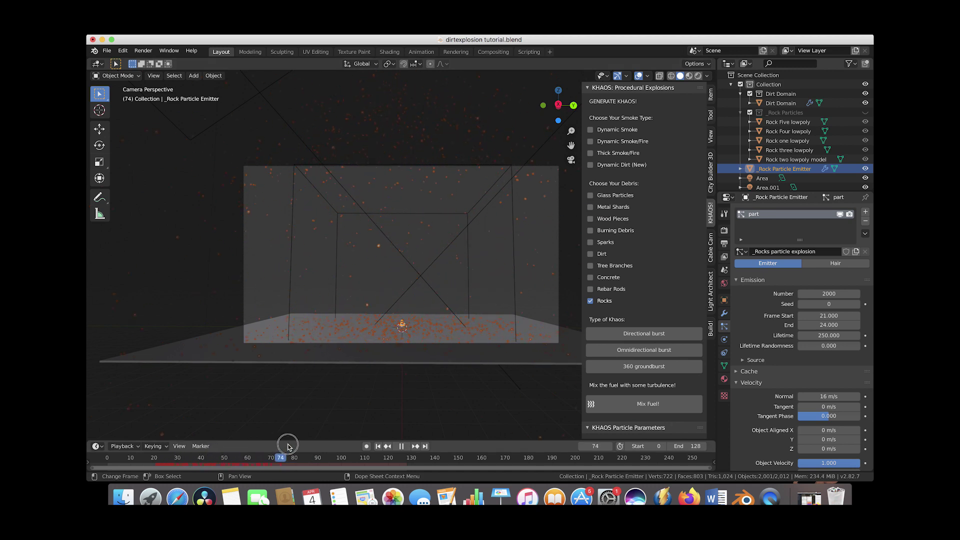
key("space")
left_click(295, 458)
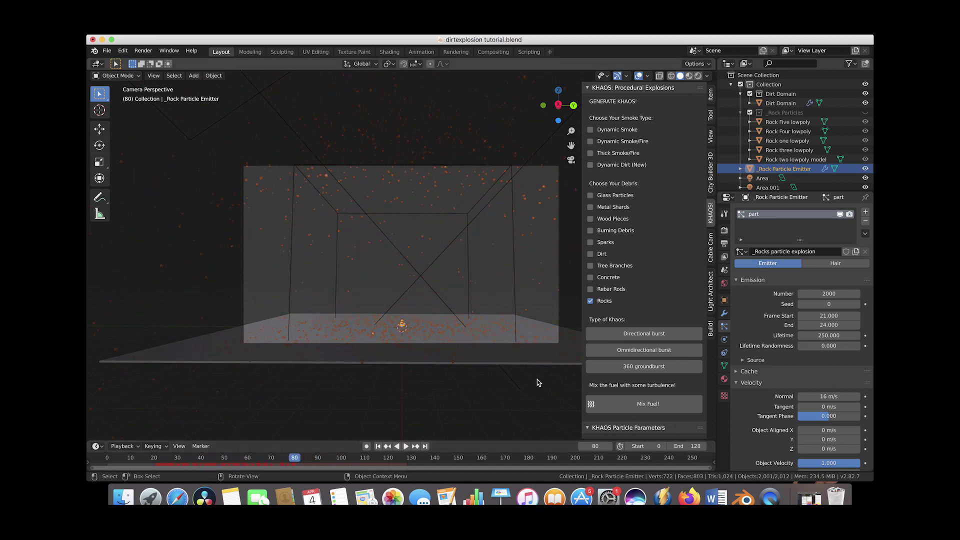
Set the rock particles' normal velocity to 14 m/s.
scroll(822, 316, "down", 5)
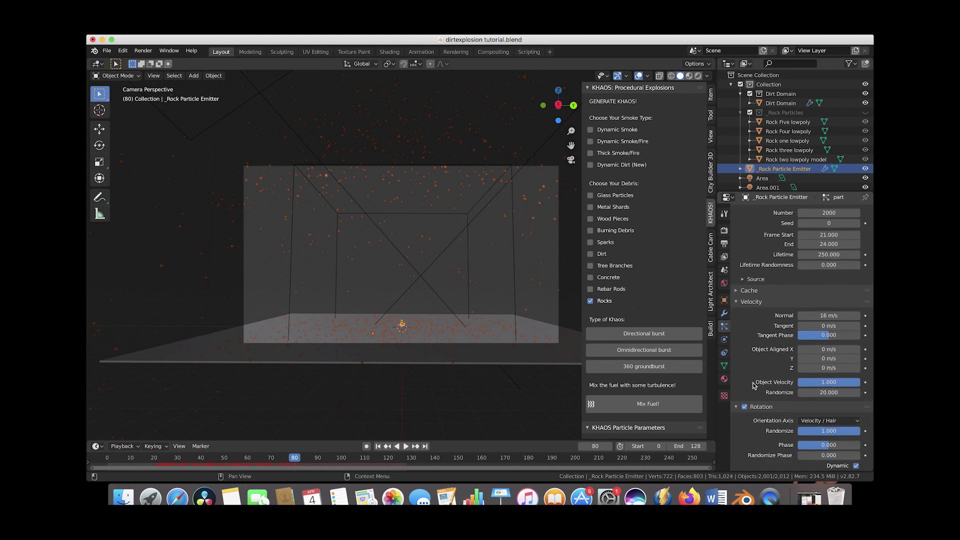
left_click(823, 316)
type("14")
key("Return")
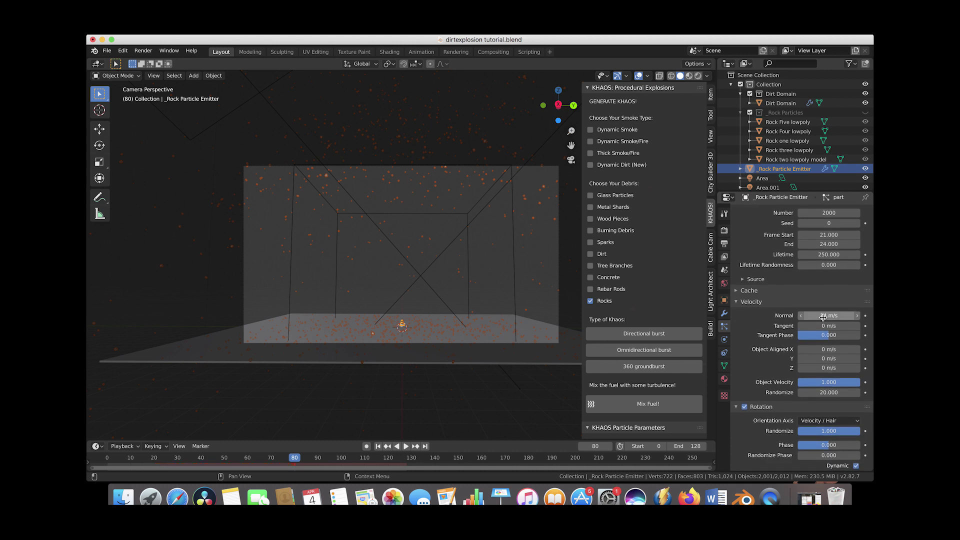
Replay the rock burst through the camera from about frame 20 and stop it at frame 117.
left_click(154, 457)
left_click(406, 447)
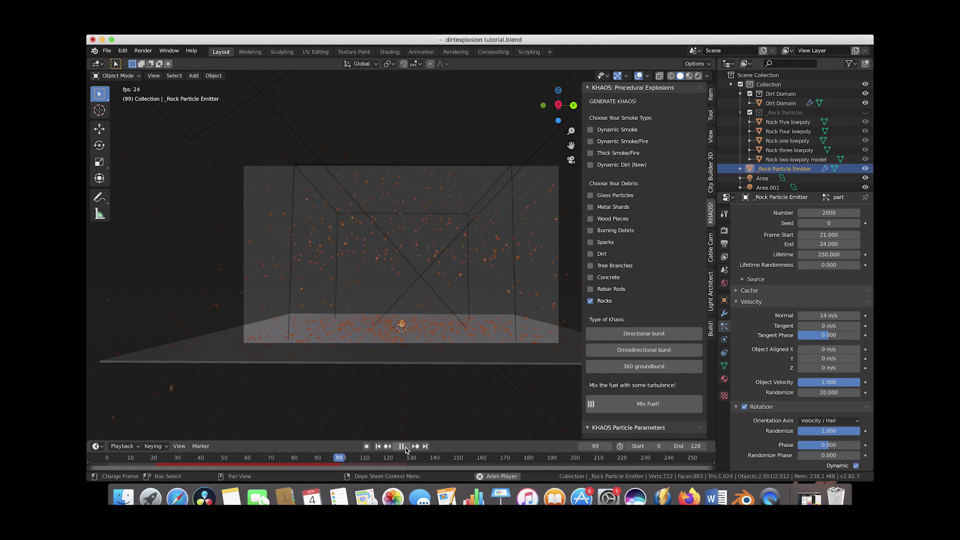
left_click(401, 446)
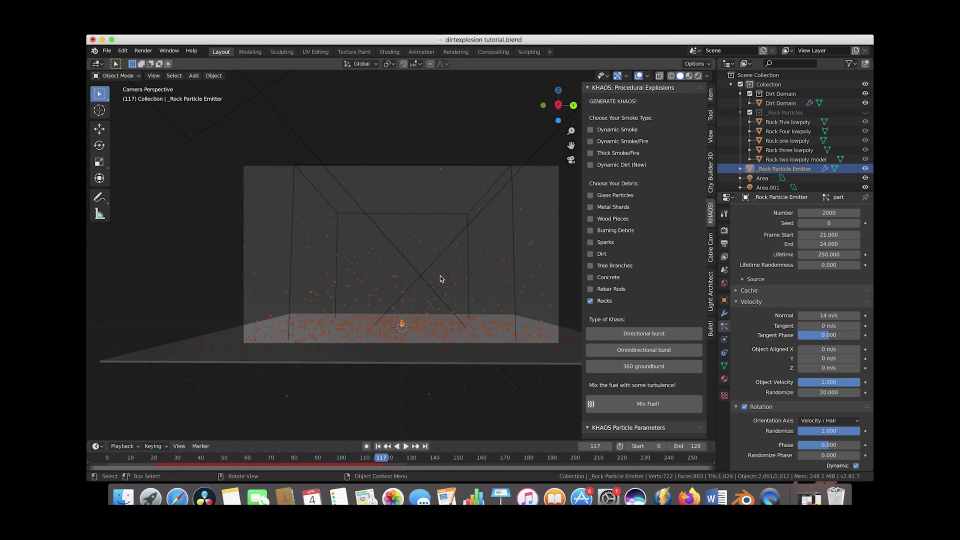
Leave the camera view, inspect the landed rocks up close and select the Collision Cube used as ground.
scroll(494, 290, "left", 5)
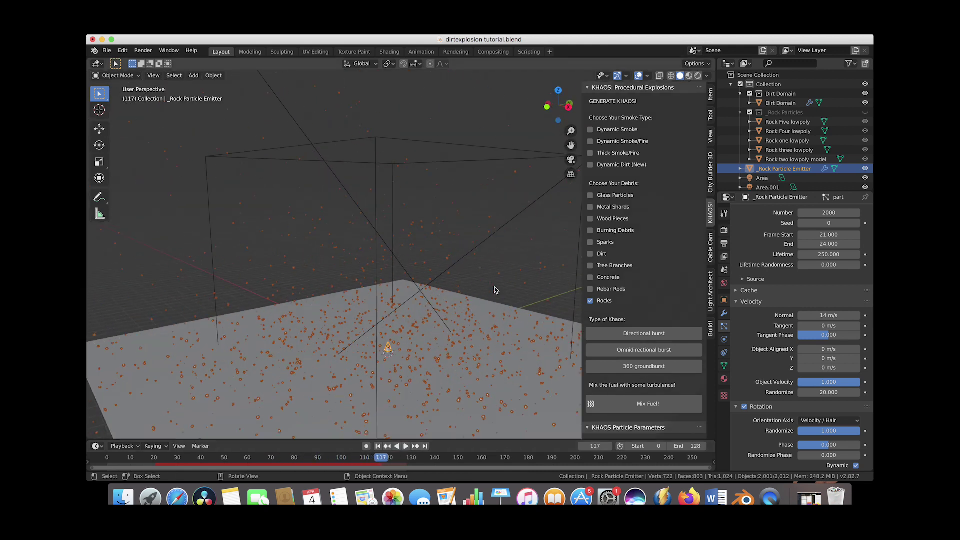
scroll(494, 290, "right", 3)
middle_click_drag(494, 290, 419, 304)
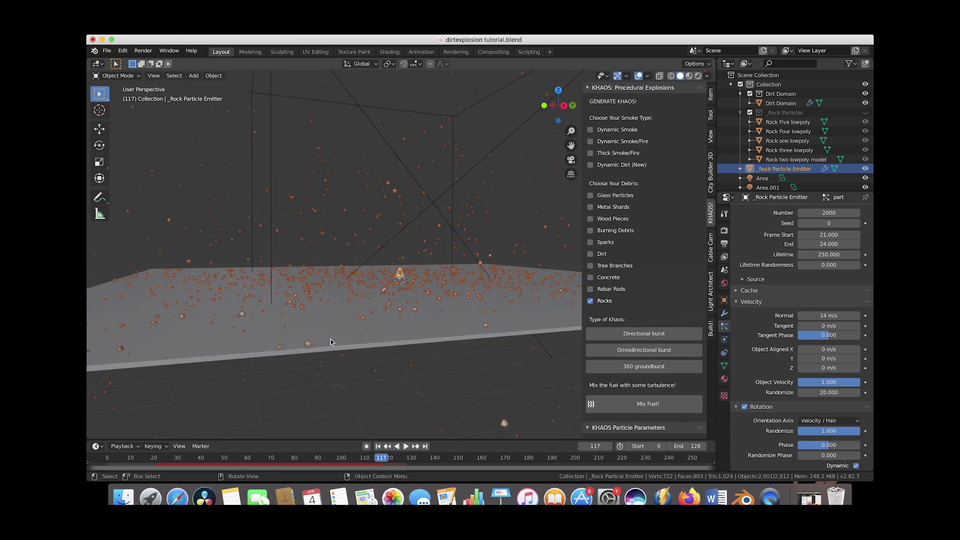
left_click(358, 326)
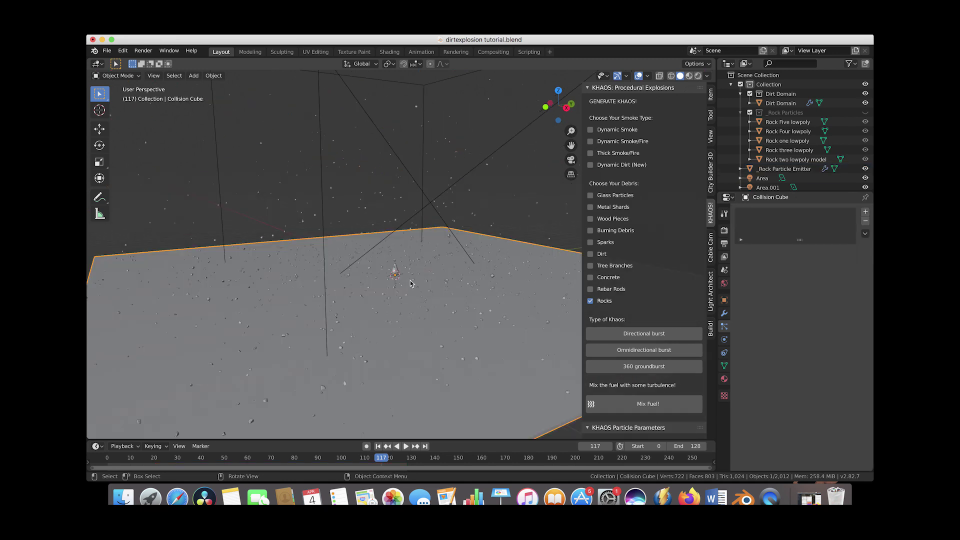
middle_click_drag(410, 280, 370, 280)
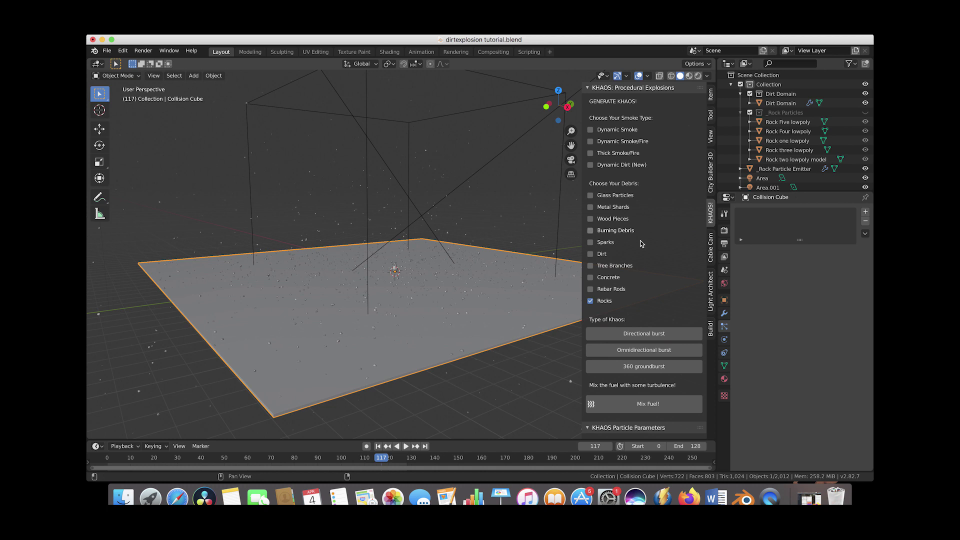
Review the collision objects offered in the KHAOS extras and examine the collision ground from several angles.
scroll(638, 245, "down", 12)
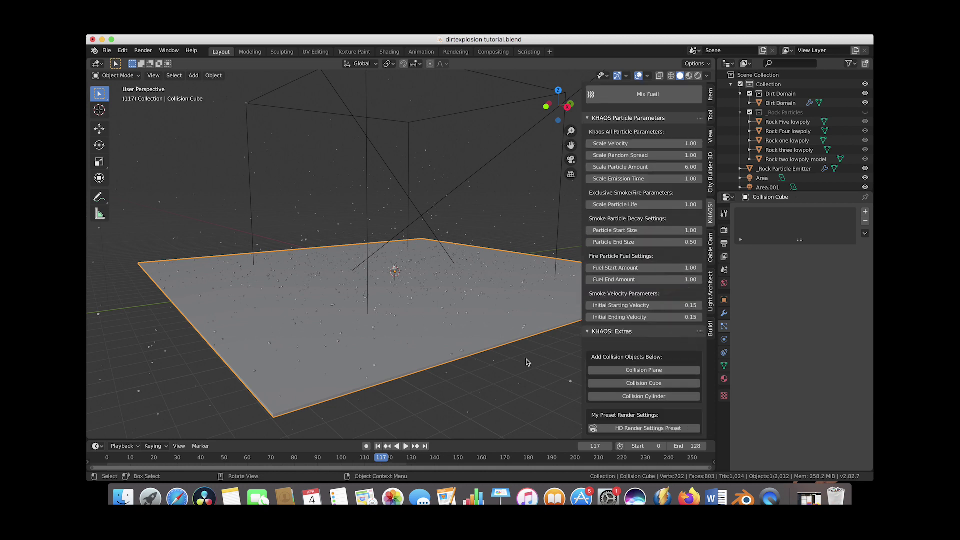
middle_click_drag(527, 362, 392, 265)
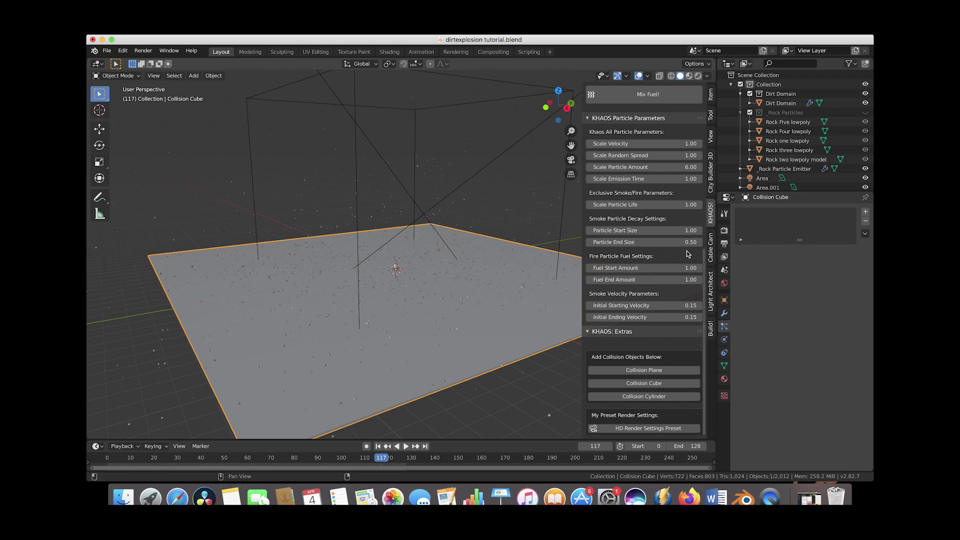
middle_click_drag(350, 300, 369, 275)
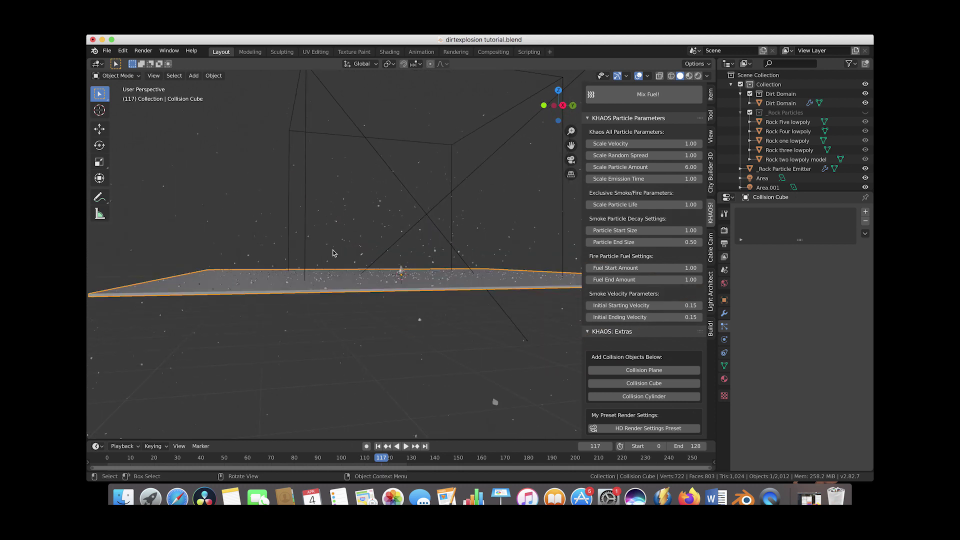
mouse_move(390, 243)
middle_mouse_down()
mouse_move(392, 260)
mouse_move(395, 238)
middle_mouse_up()
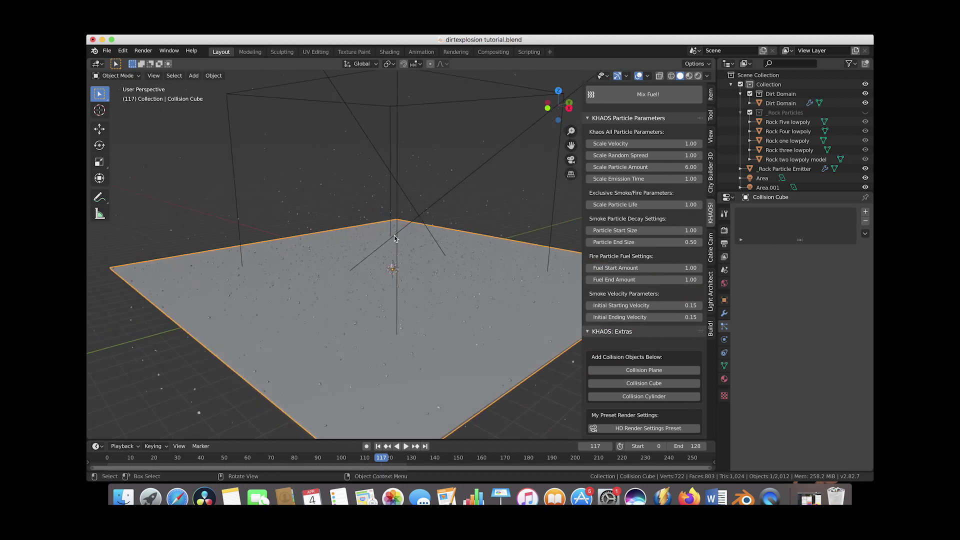
Set the Collision Cube's particle stickiness to 0 in its collision physics settings.
left_click(725, 340)
scroll(745, 275, "down", 2)
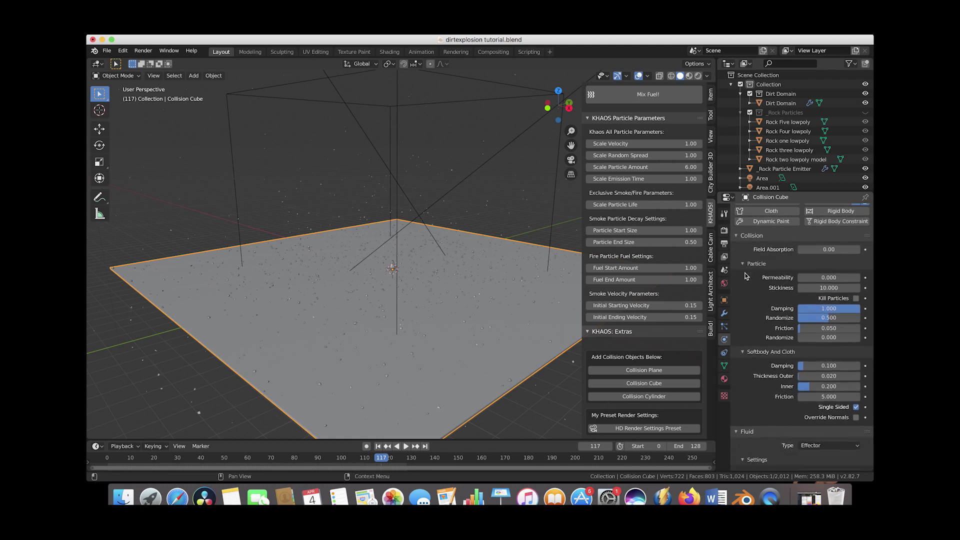
scroll(746, 276, "down", 1)
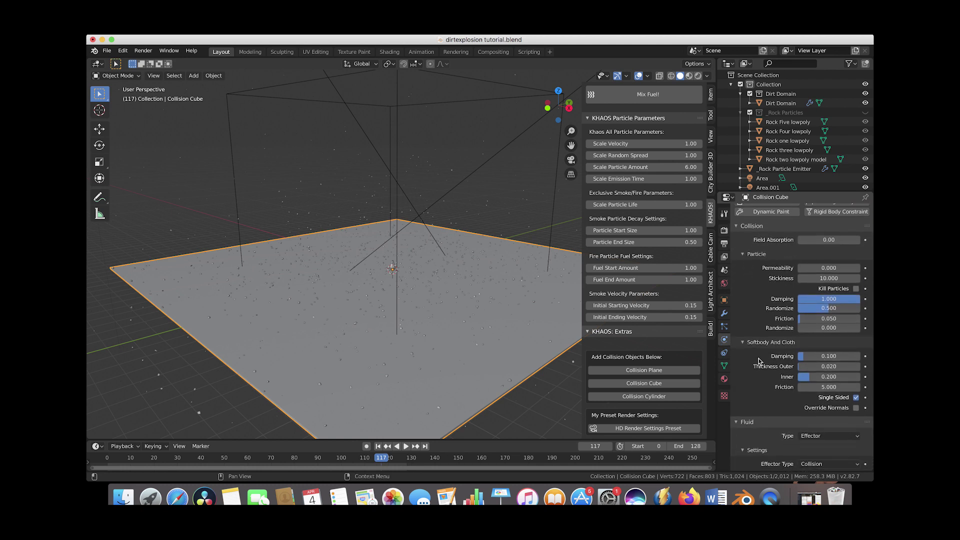
scroll(740, 370, "down", 2)
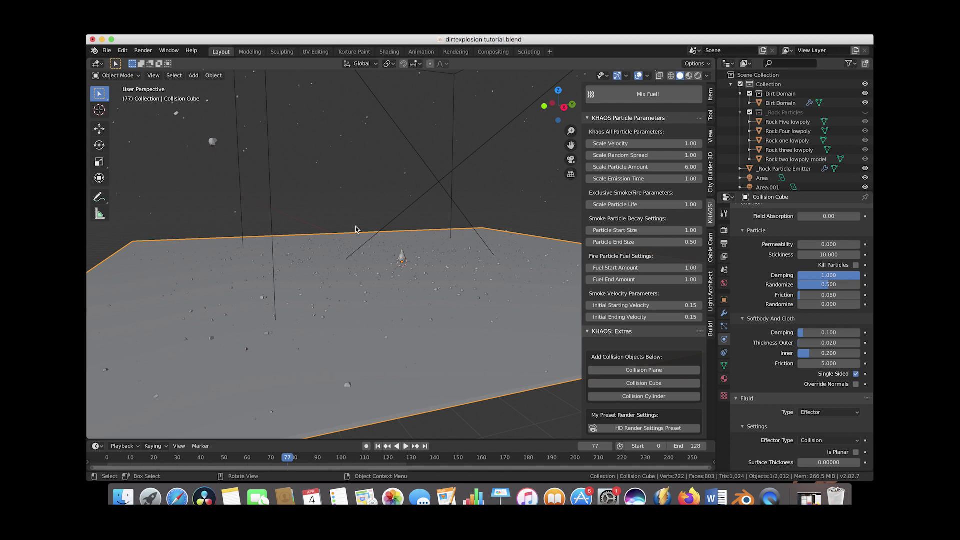
scroll(786, 268, "up", 2)
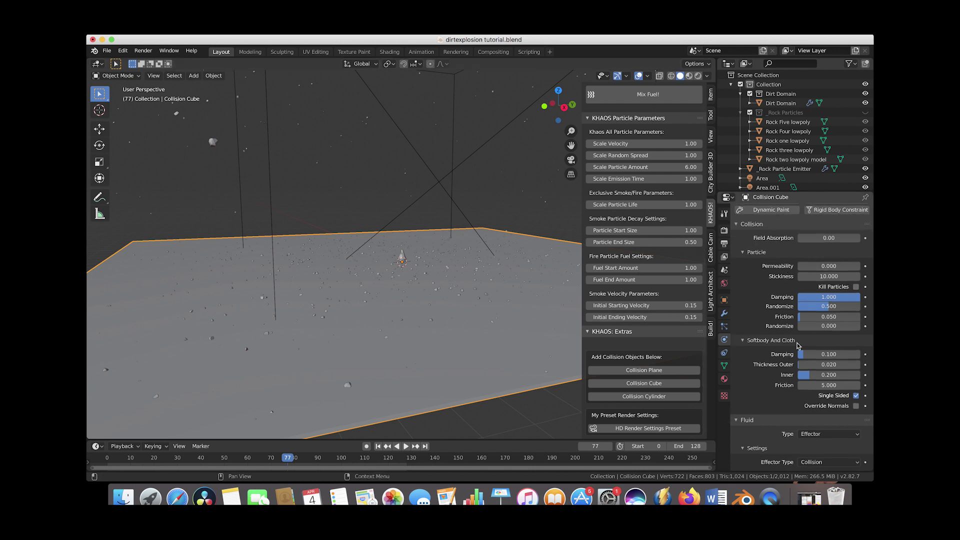
left_click_drag(222, 458, 168, 458)
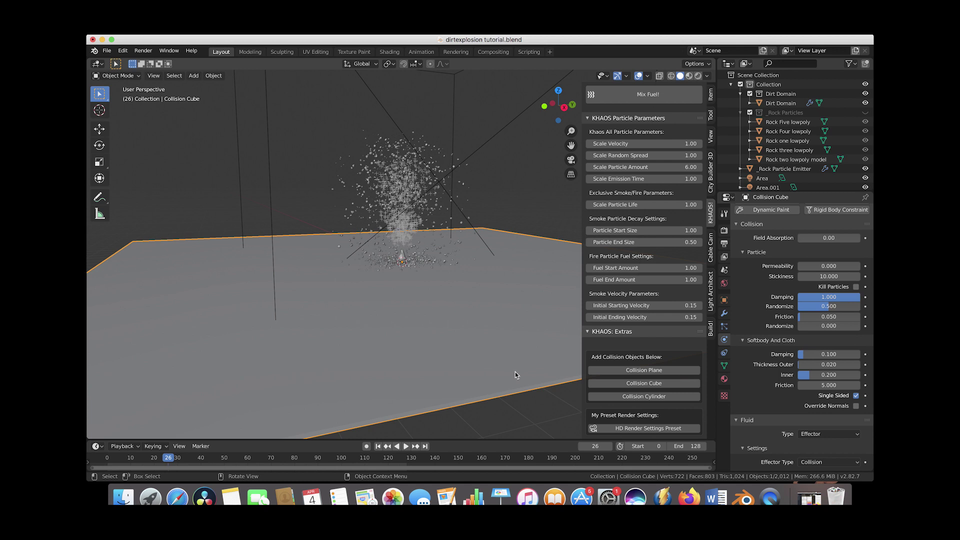
left_click(831, 277)
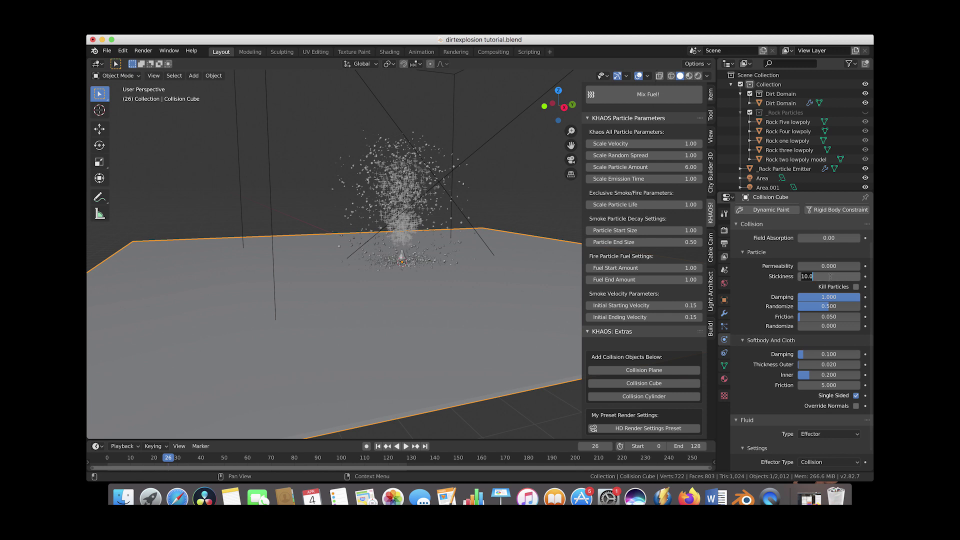
type("0")
key("Return")
Replay the rock burst from the first frame and inspect from low angles how the rocks bounce on the collision ground.
left_click(134, 459)
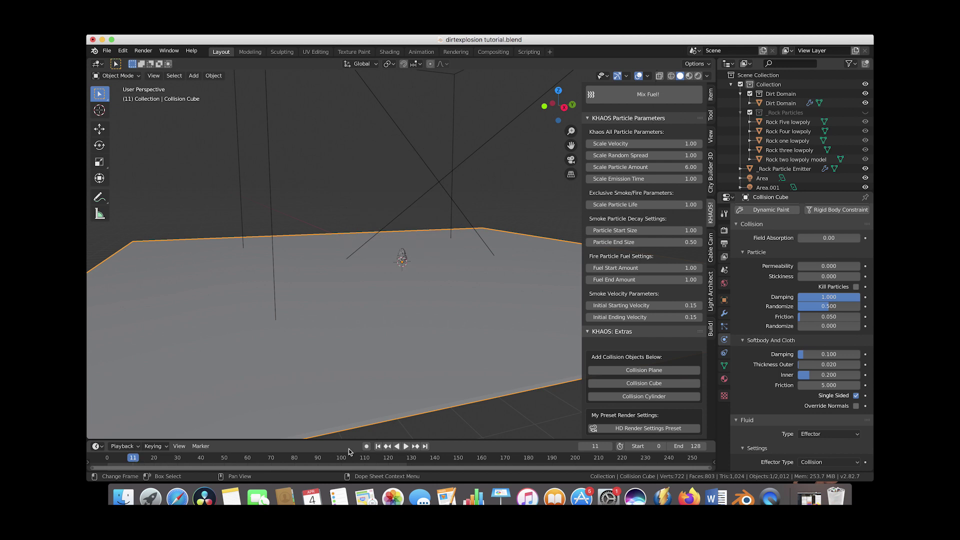
left_click(378, 447)
left_click(379, 446)
left_click(406, 446)
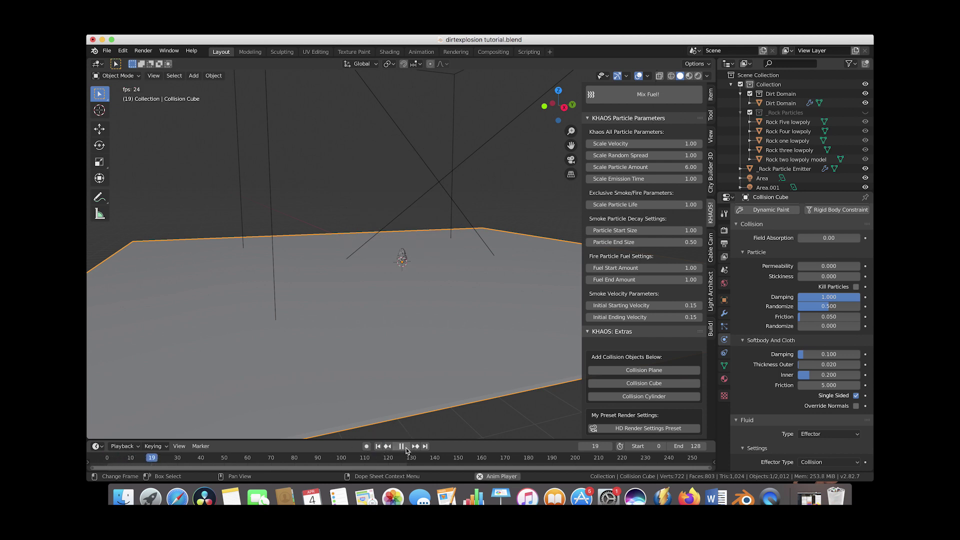
left_click(402, 446)
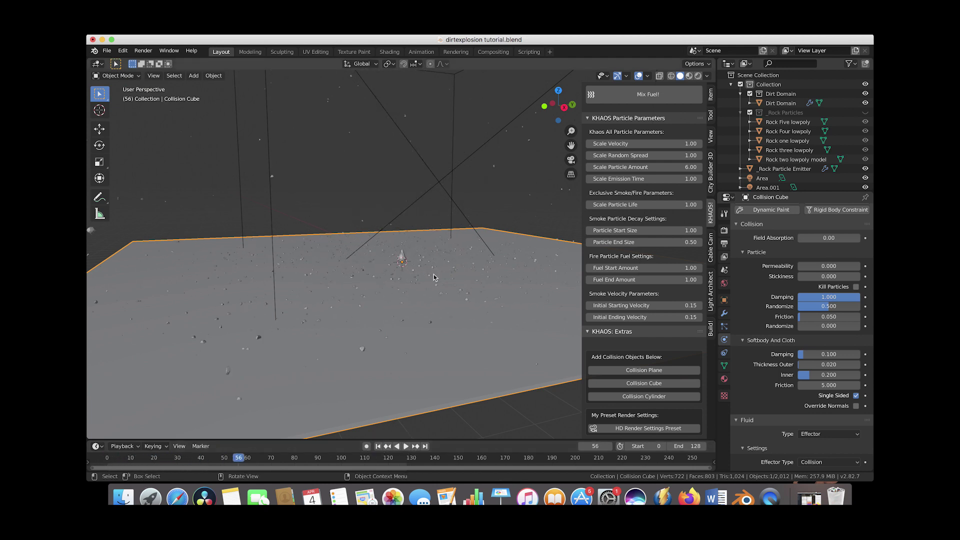
middle_click_drag(430, 350, 433, 298)
left_click_drag(118, 456, 211, 445)
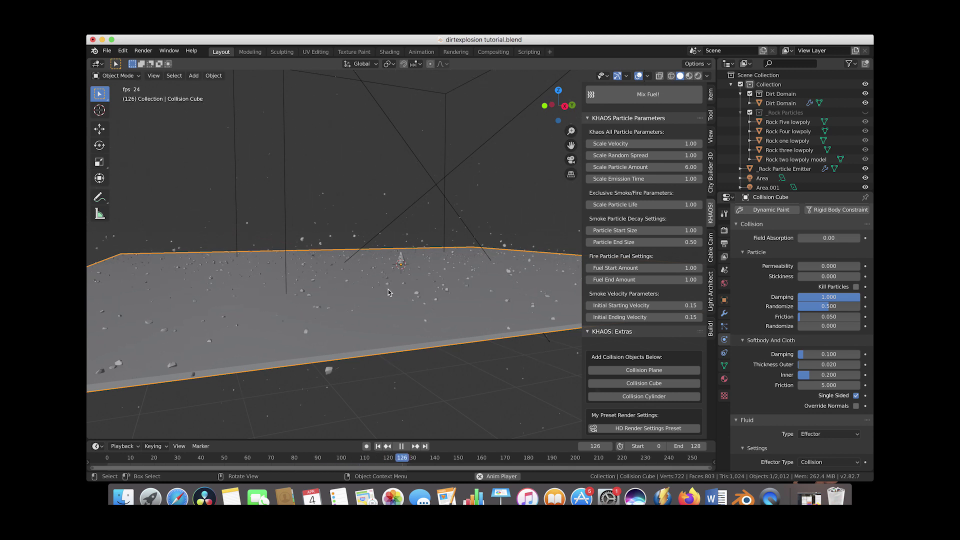
middle_click_drag(388, 289, 427, 232)
key("space")
middle_click_drag(431, 293, 447, 253)
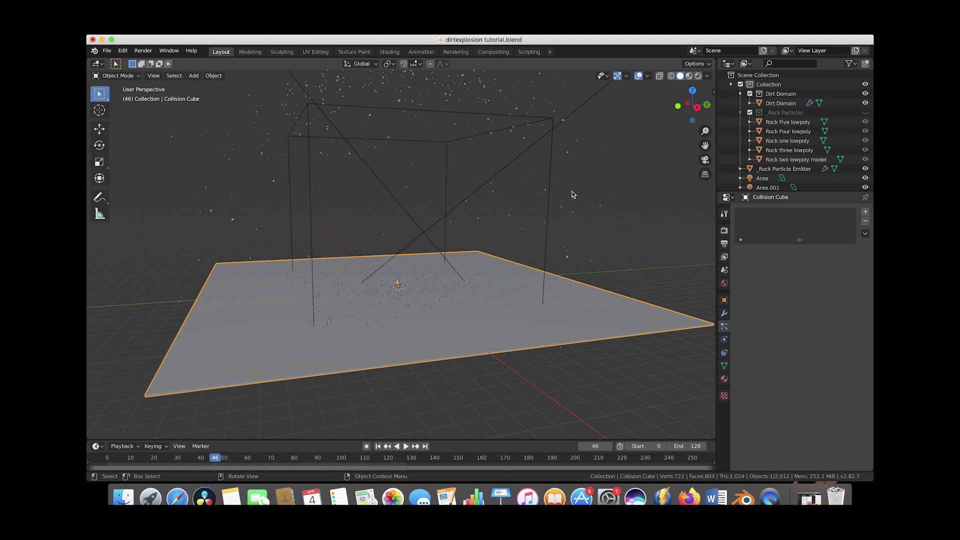
View the scene through the active camera.
scroll(475, 196, "down", 2)
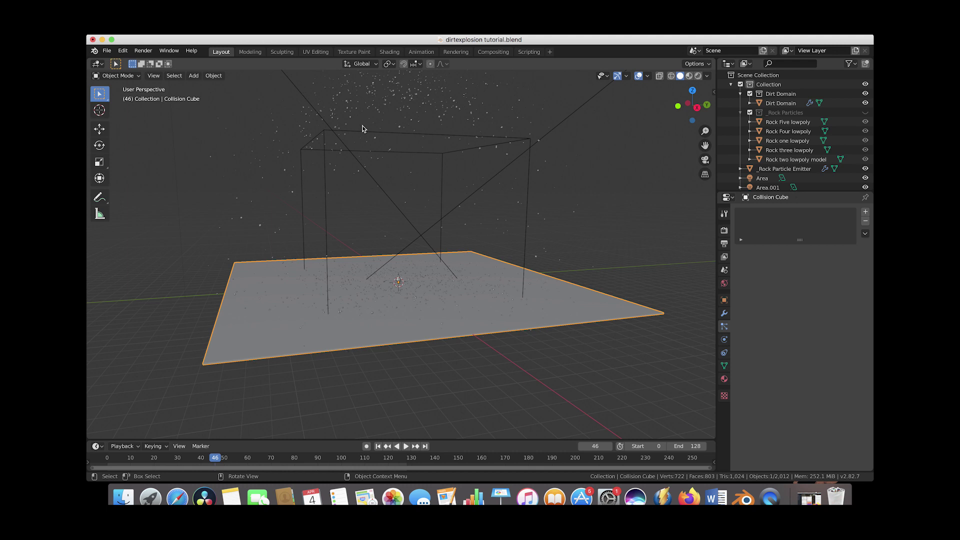
left_click(159, 74)
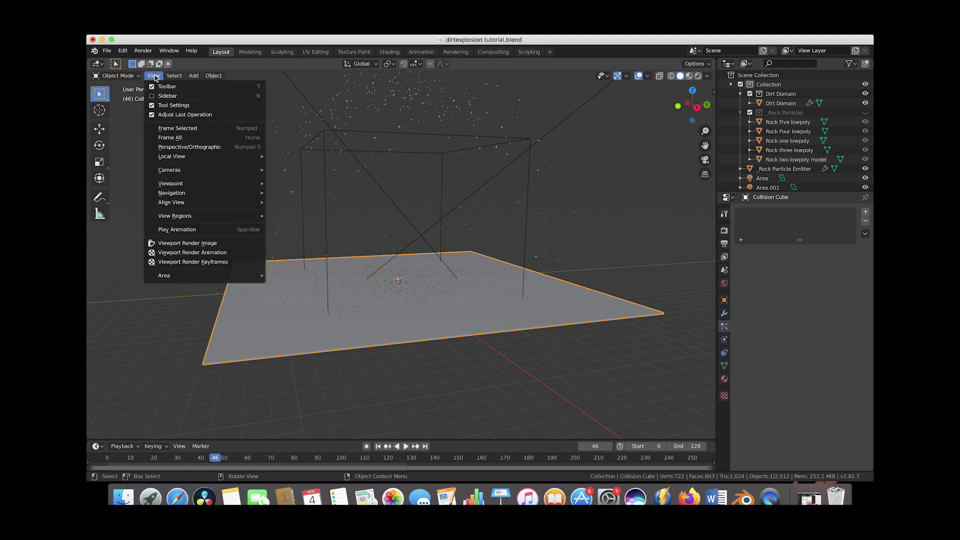
mouse_move(181, 183)
left_click(284, 183)
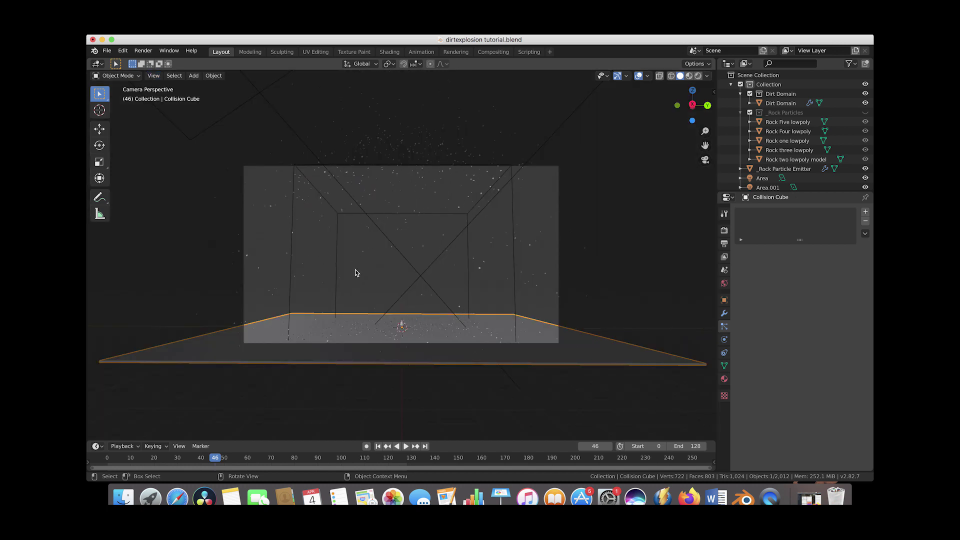
Show the render-visibility toggles in the outliner and hide the Dirt Domain from both renders and the viewport.
left_click(509, 232)
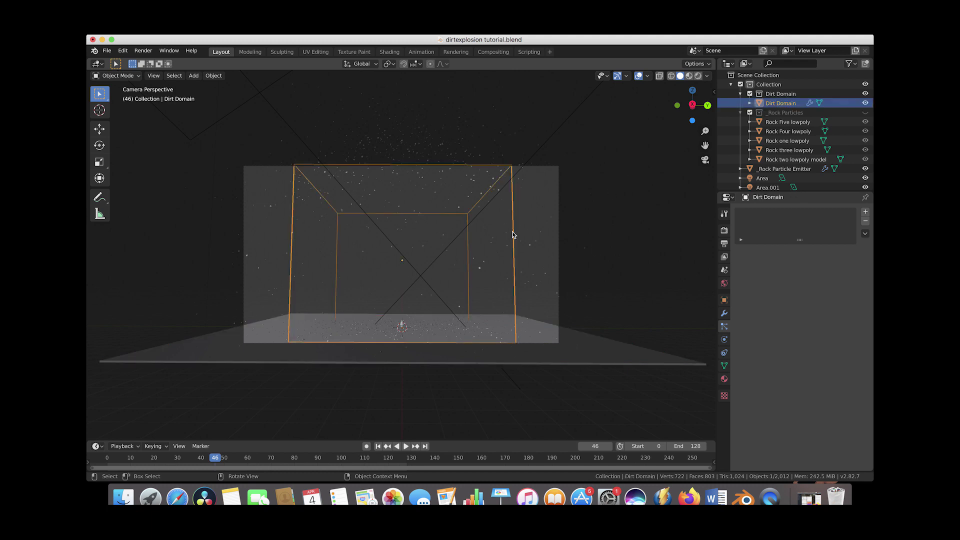
left_click(849, 63)
left_click(815, 95)
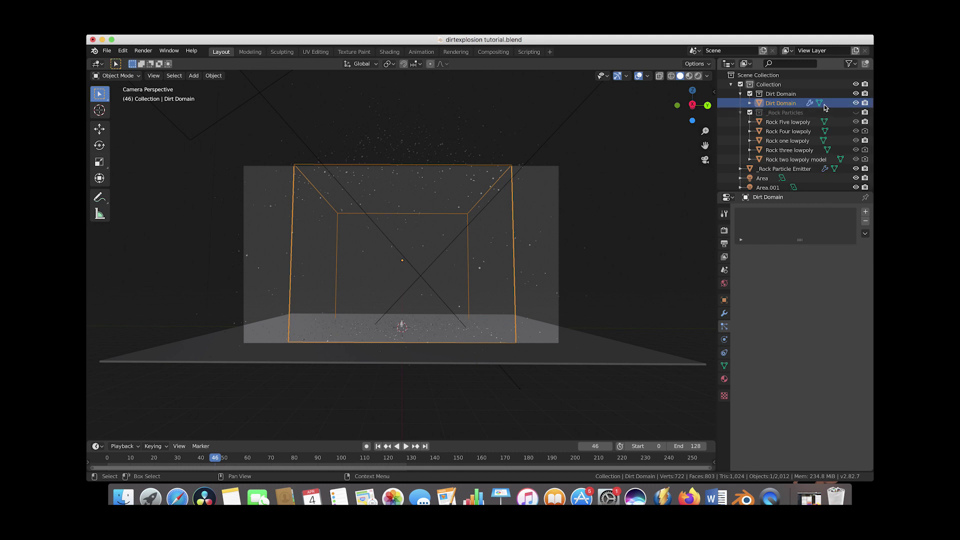
left_click(865, 104)
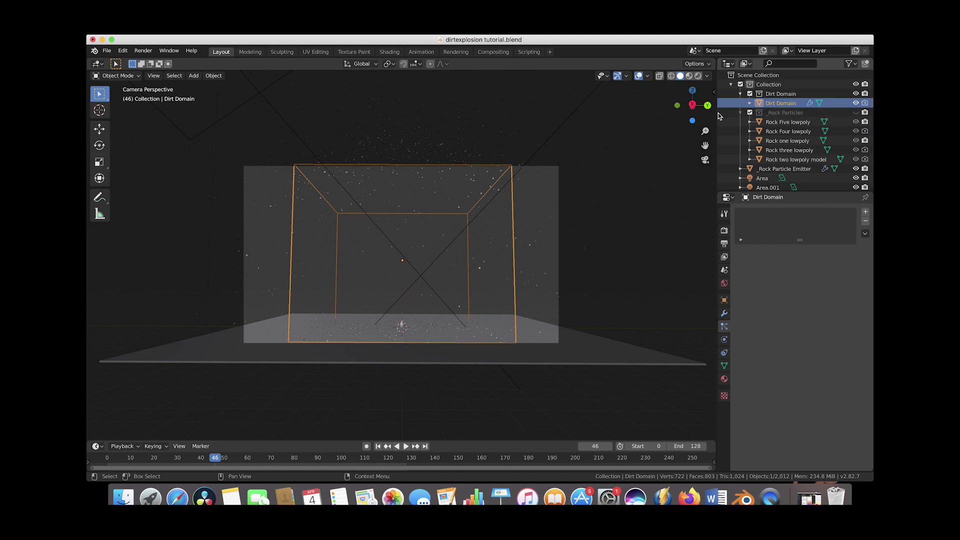
left_click(855, 103)
Preview the rock burst through the camera up to frame 56 and select the camera.
key("space")
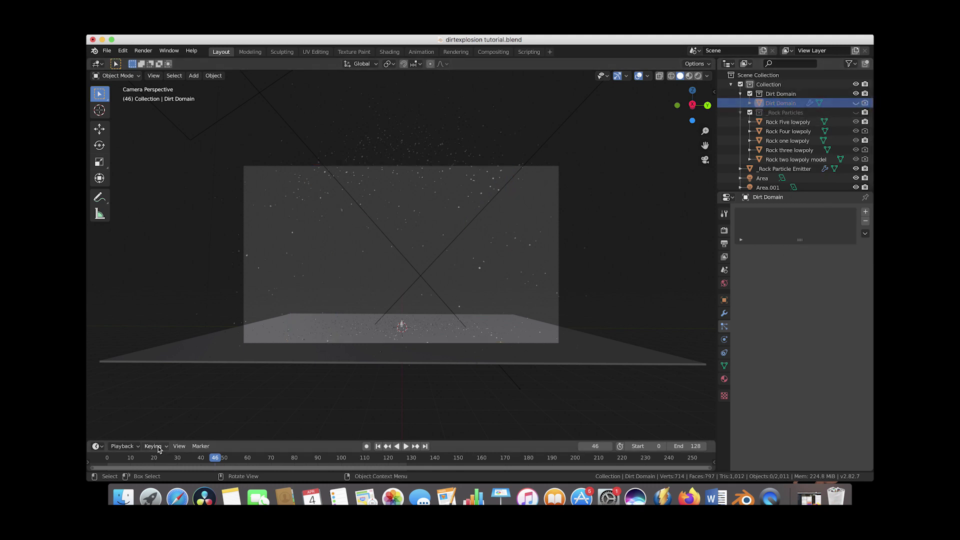
left_click_drag(125, 456, 238, 456)
left_click(397, 169)
left_click(397, 169)
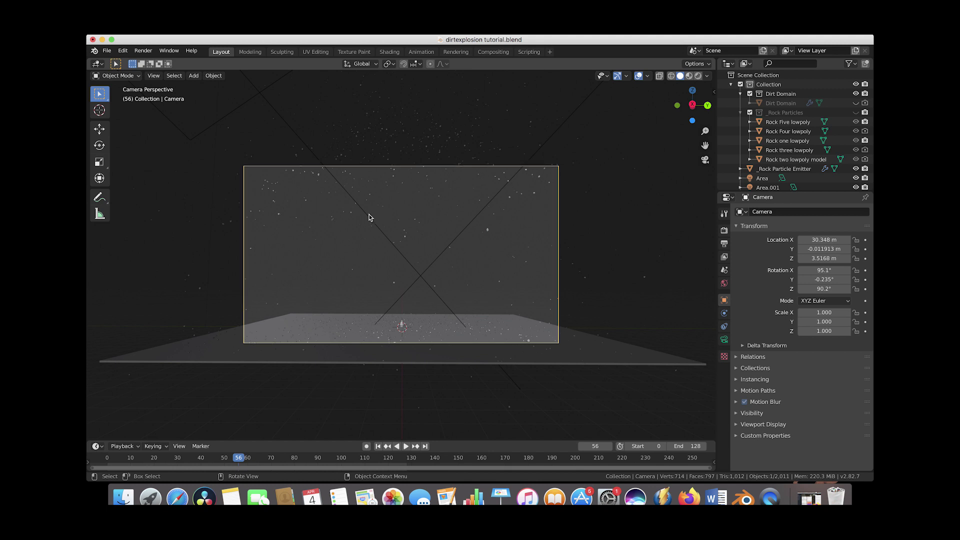
Select the Collision Cube and review its object visibility settings, including the Shadow Catcher option.
left_click(303, 329)
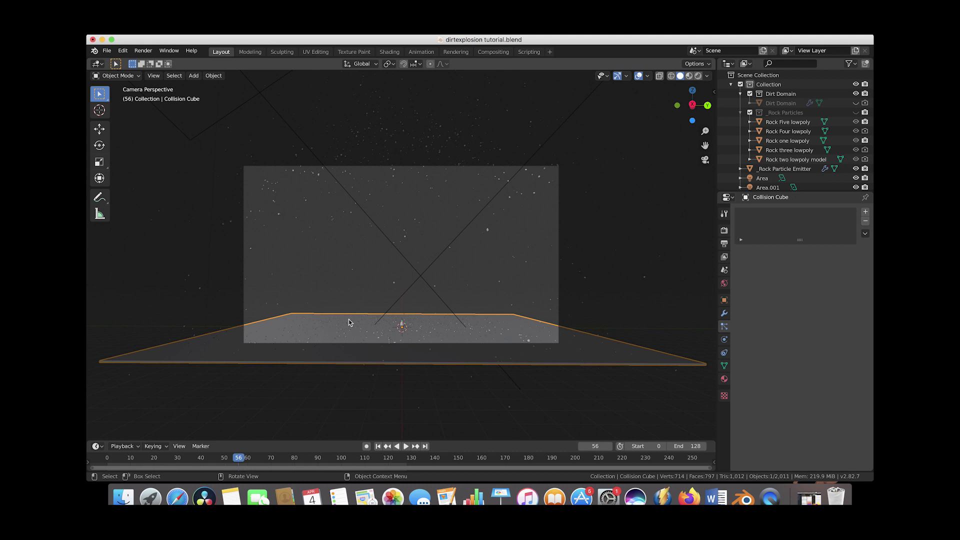
left_click(724, 301)
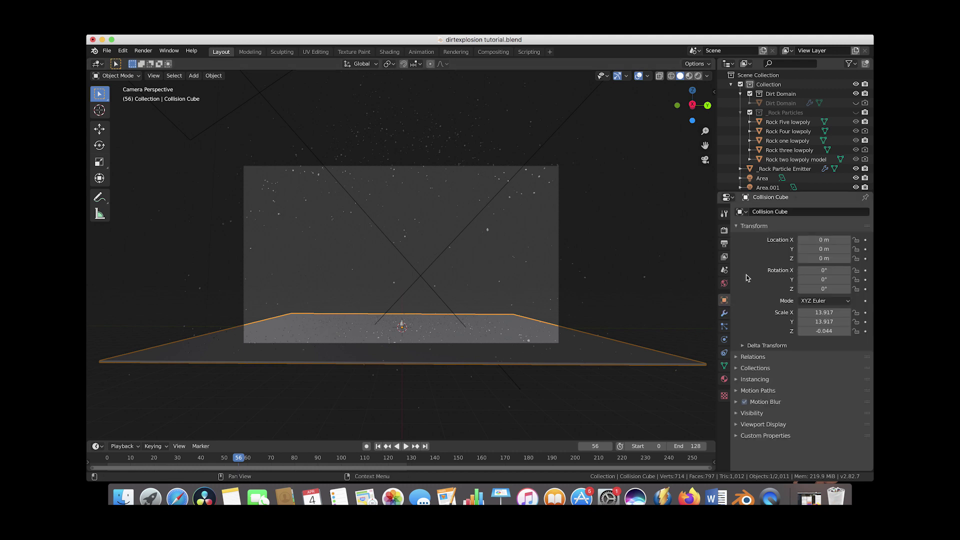
left_click(735, 412)
scroll(774, 390, "down", 3)
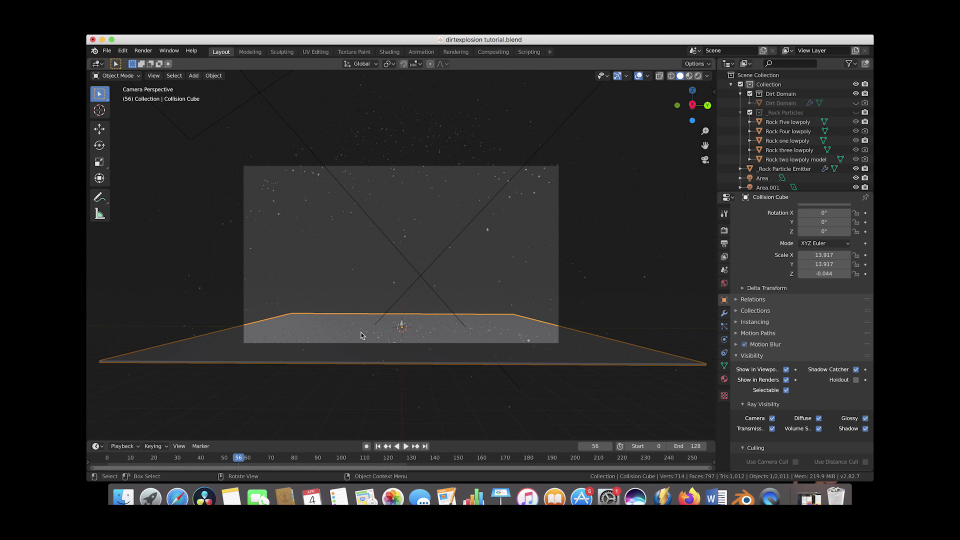
Leave the camera view and examine the two area lights above the collision ground from several angles.
middle_click_drag(491, 228, 495, 246)
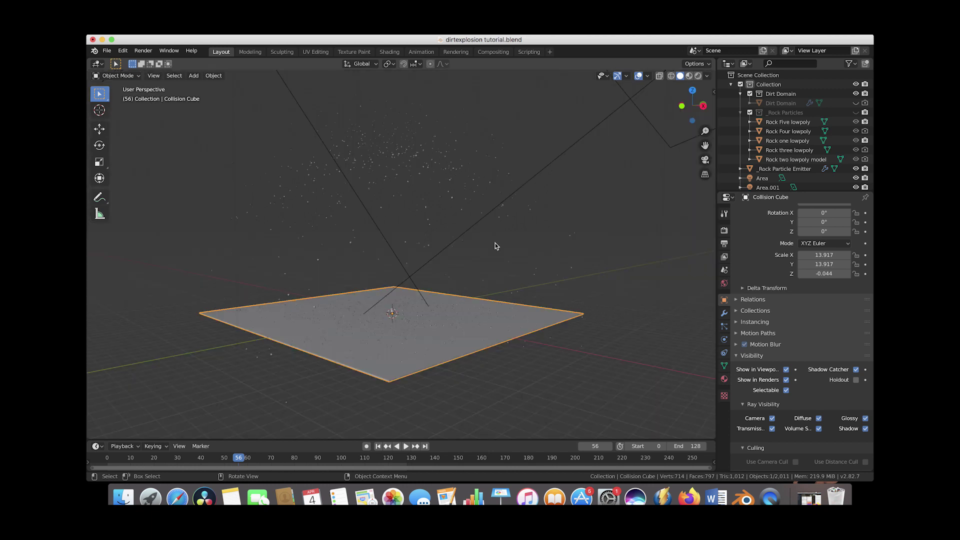
scroll(495, 246, "right", 4)
scroll(495, 246, "down", 3)
scroll(495, 246, "left", 2)
scroll(495, 246, "down", 3)
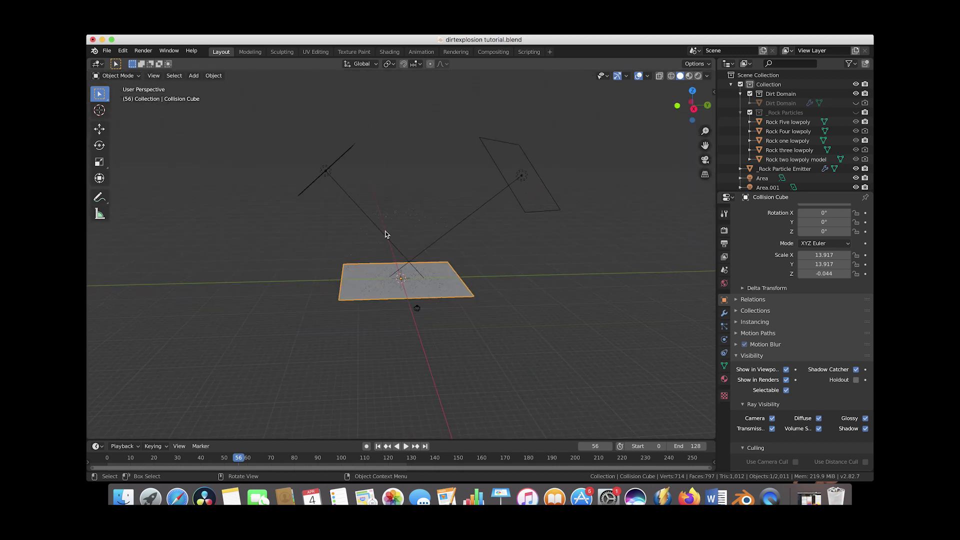
middle_click_drag(349, 196, 349, 152)
scroll(413, 287, "up", 3)
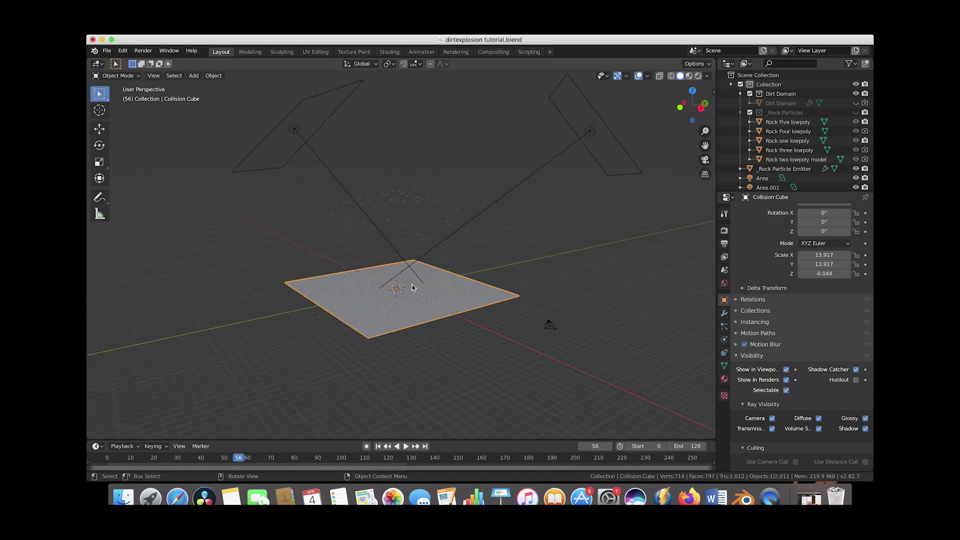
scroll(413, 287, "right", 3)
scroll(413, 288, "up", 2)
scroll(413, 287, "left", 3)
scroll(413, 287, "right", 3)
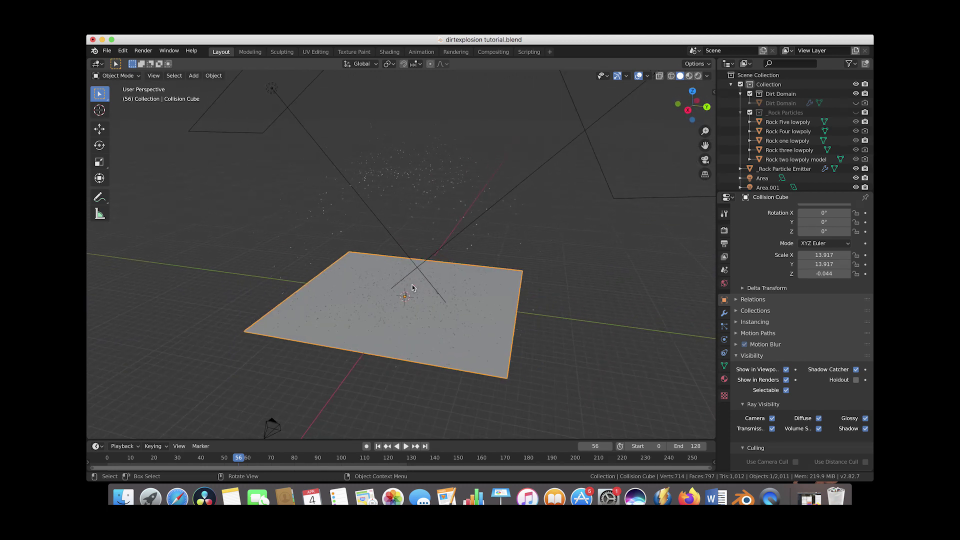
middle_click_drag(413, 288, 413, 288)
Review the world surface settings, including the sky texture colour and its strength.
left_click(724, 284)
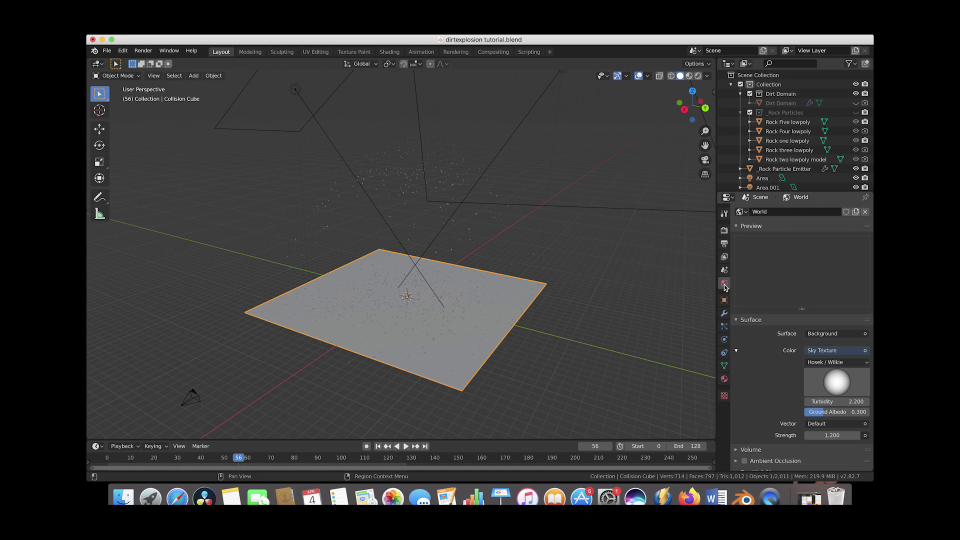
scroll(800, 310, "down", 2)
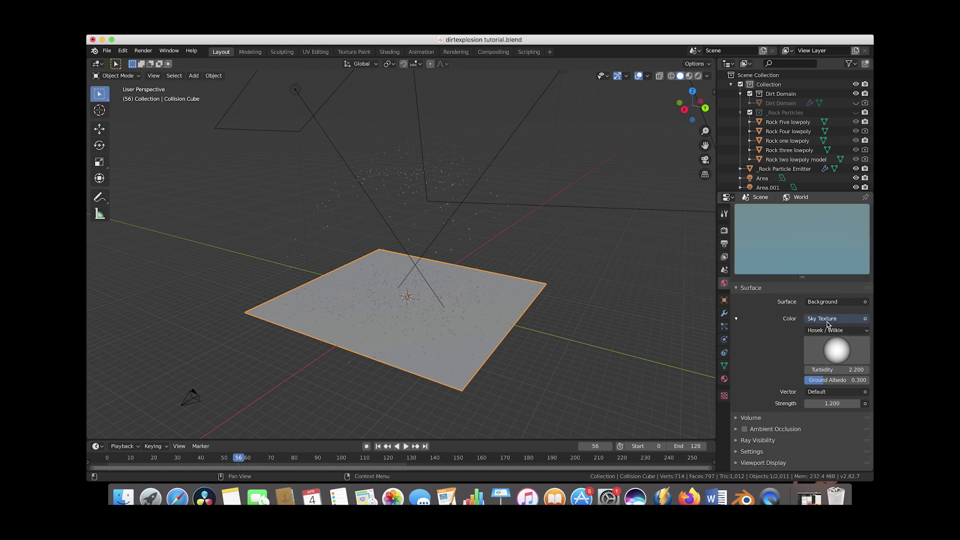
middle_click_drag(613, 315, 430, 325)
Review the Cycles render settings for sampling, film transparency and motion blur.
left_click(724, 230)
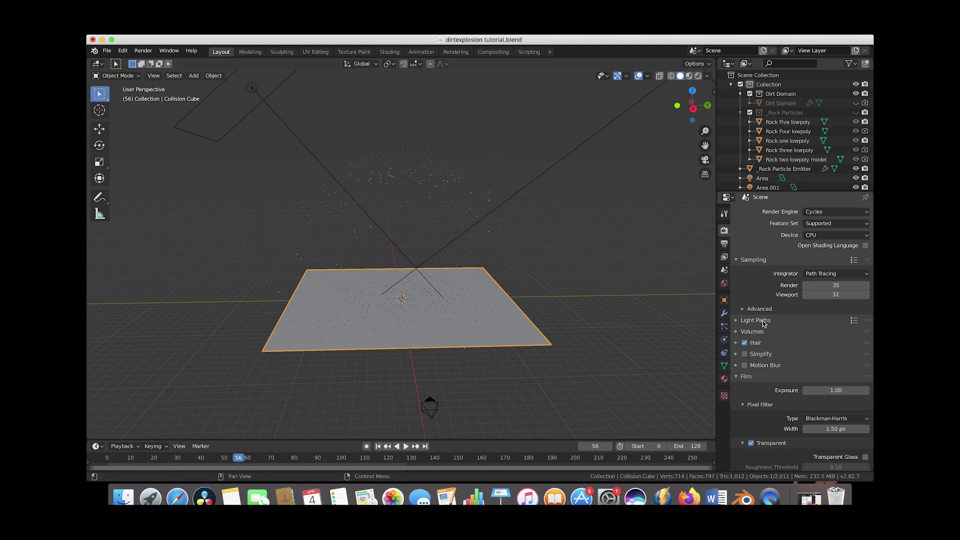
scroll(769, 325, "down", 3)
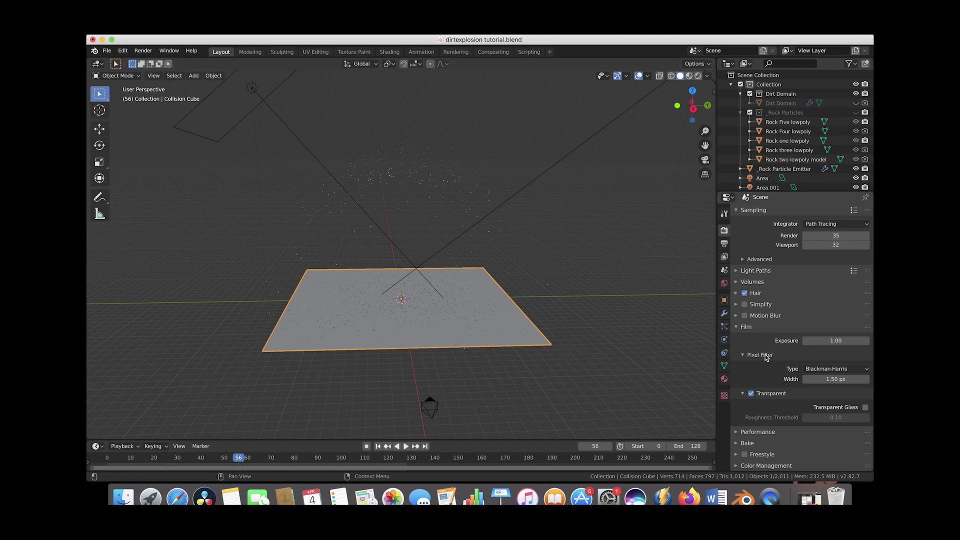
left_click(745, 317)
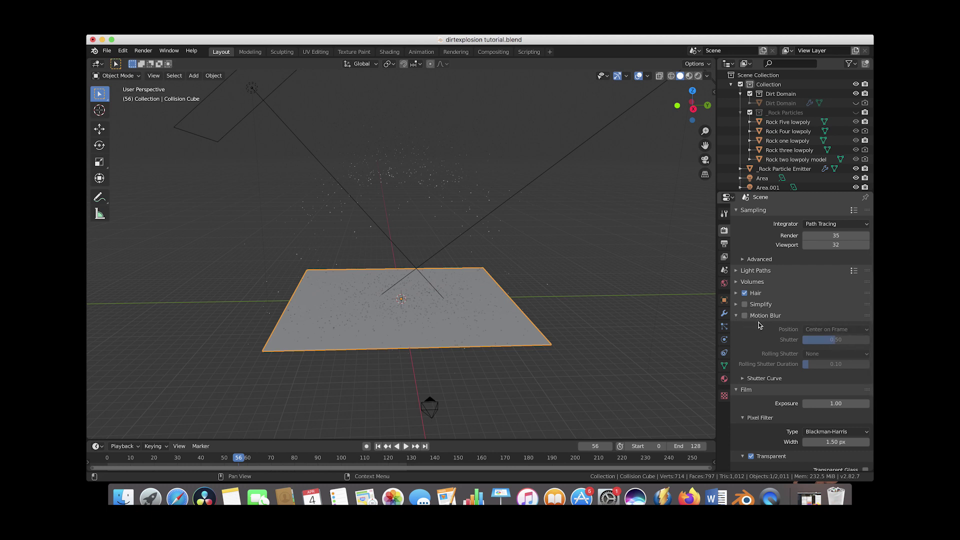
left_click(737, 317)
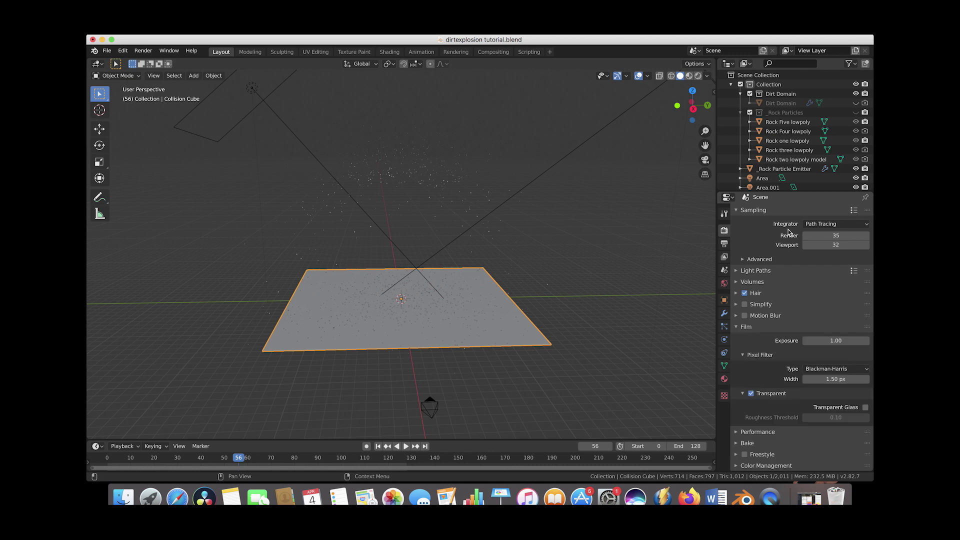
Review the output settings for resolution, frame range, output path and OpenEXR file format.
left_click(724, 243)
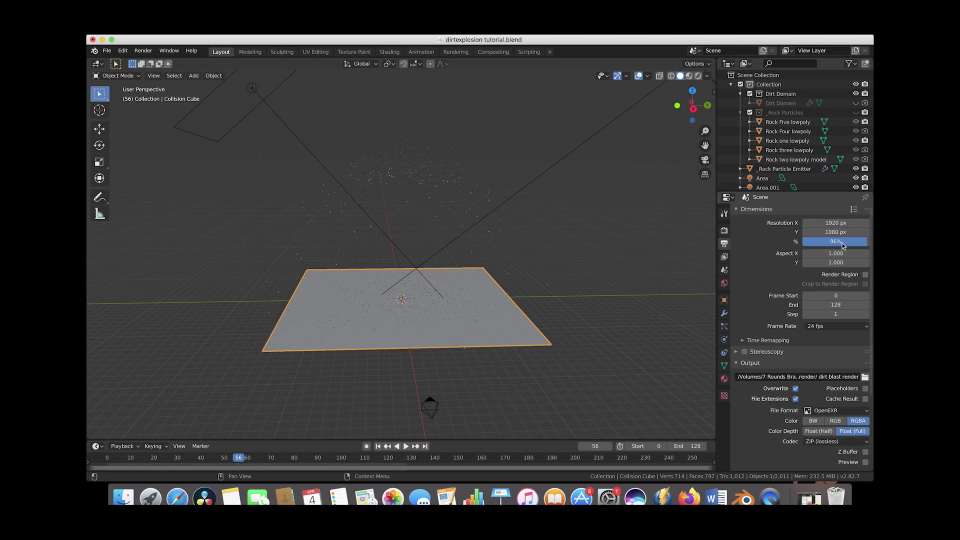
scroll(842, 242, "down", 3)
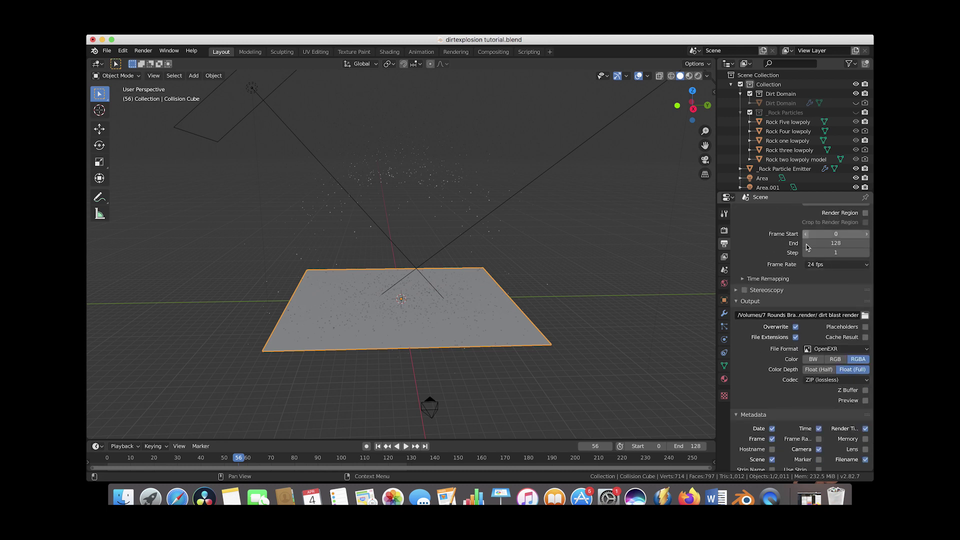
scroll(765, 275, "down", 1)
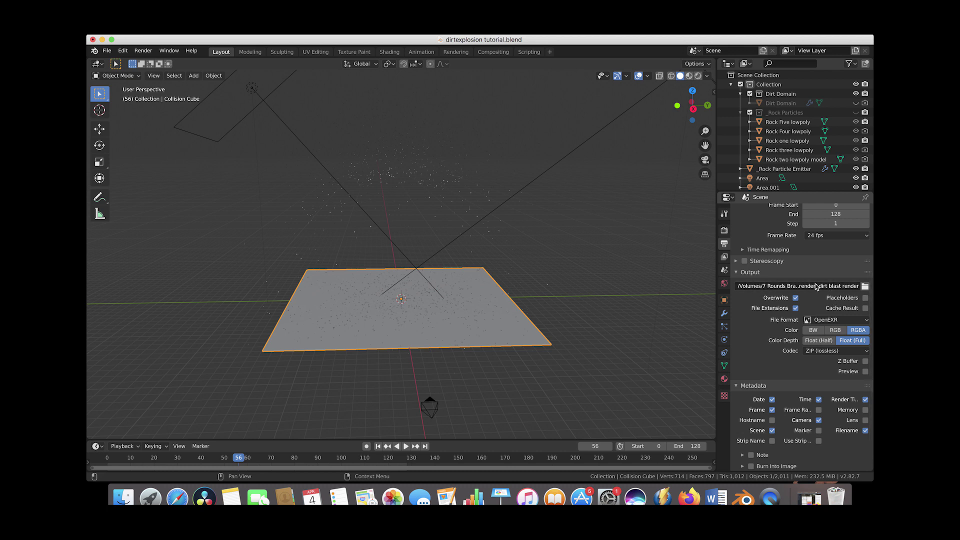
Bake the particle cache of the rock particle emitter with a cache step of 1.
scroll(812, 312, "down", 1)
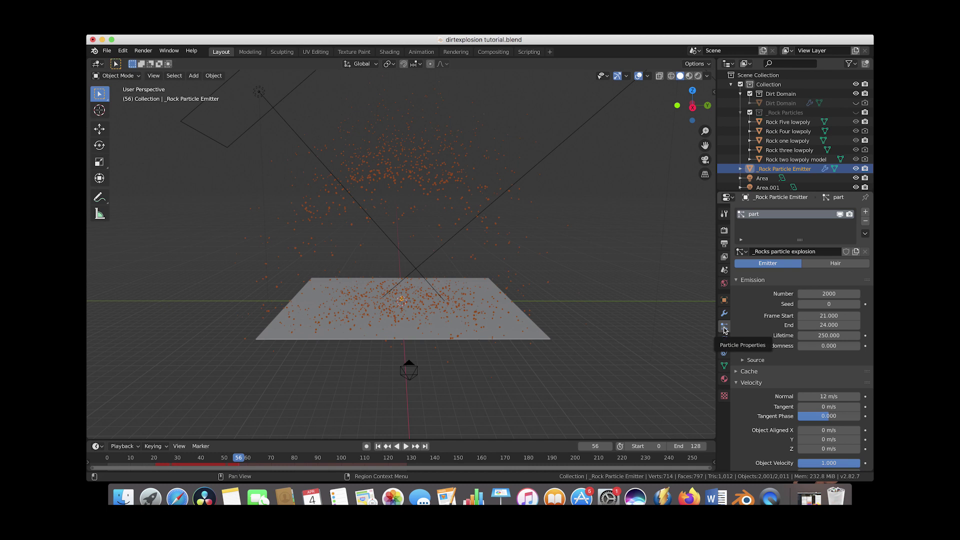
scroll(738, 355, "down", 1)
left_click(737, 348)
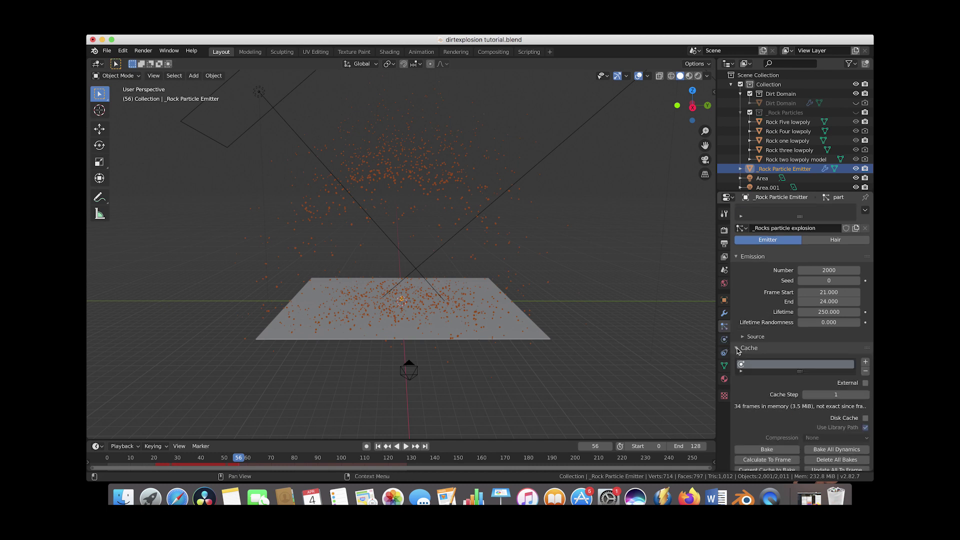
scroll(744, 300, "down", 4)
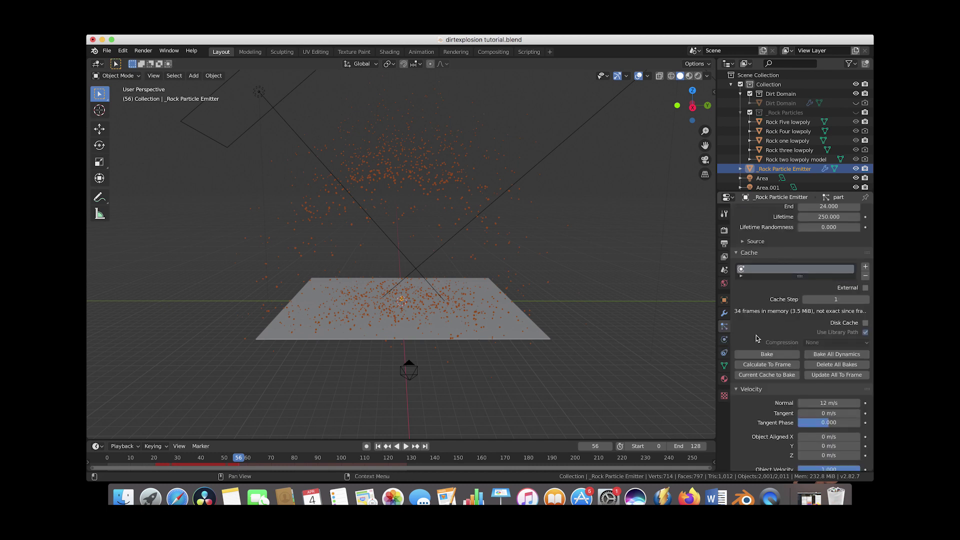
left_click(763, 355)
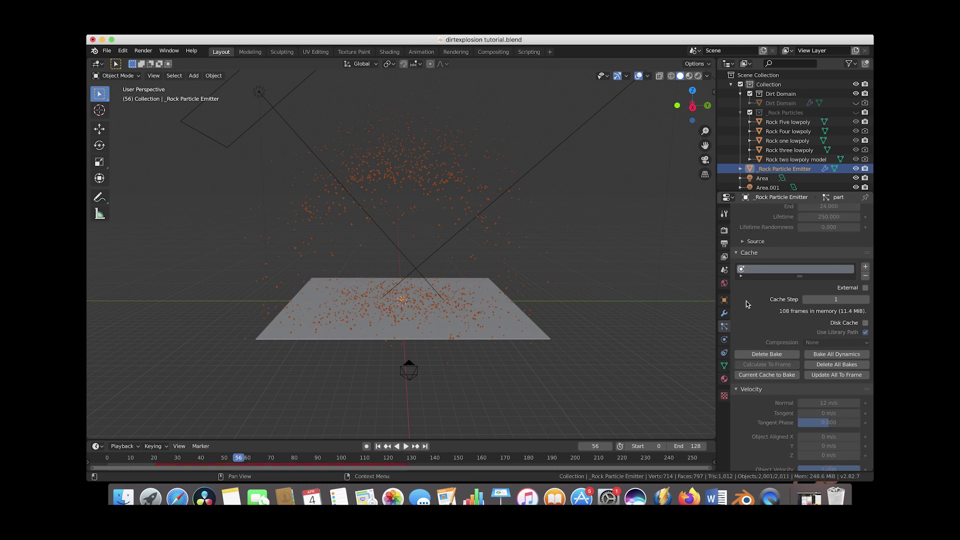
Play the baked rock debris animation briefly from frame 56 and stop it at frame 60.
left_click(159, 465)
key("space")
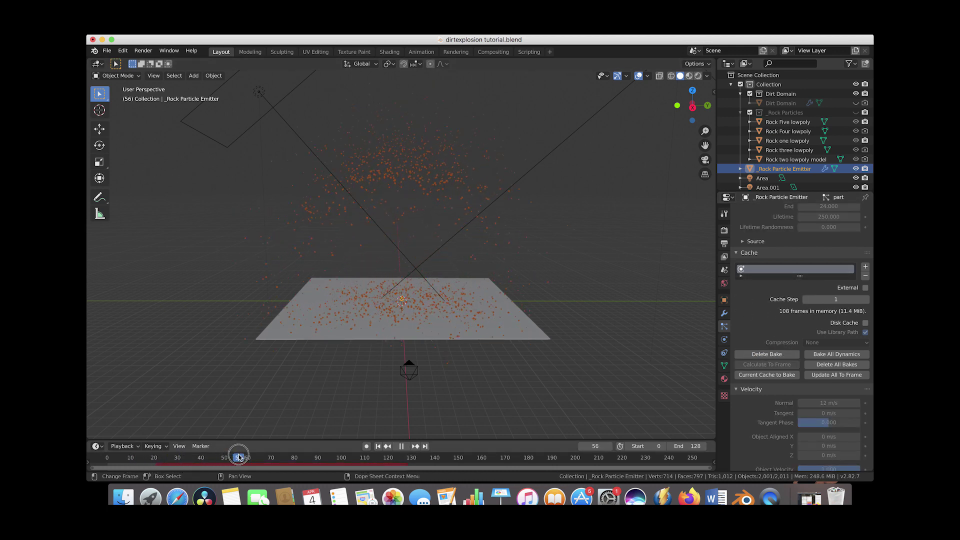
key("space")
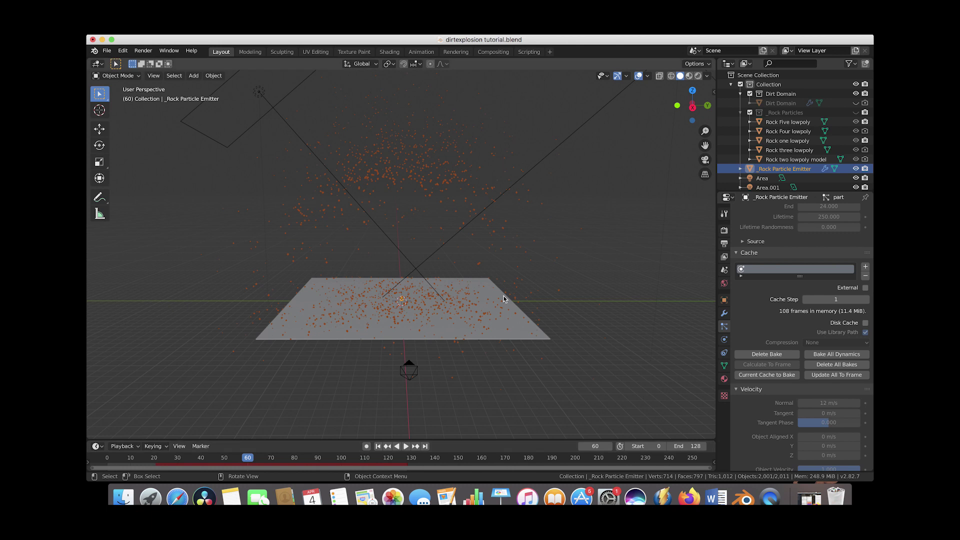
Recheck the Cycles render settings and the rock emitter's particle cache, and bring up the render commands.
left_click(724, 231)
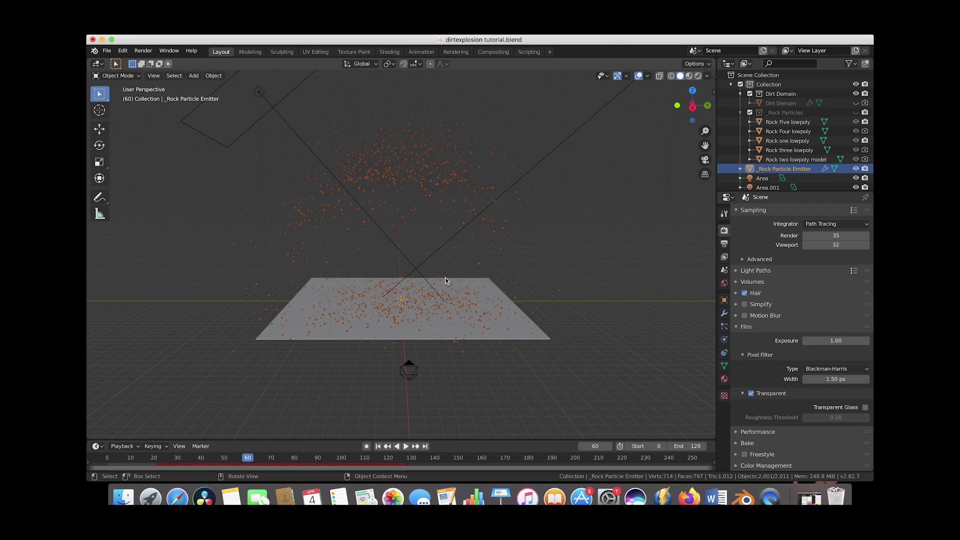
left_click(725, 328)
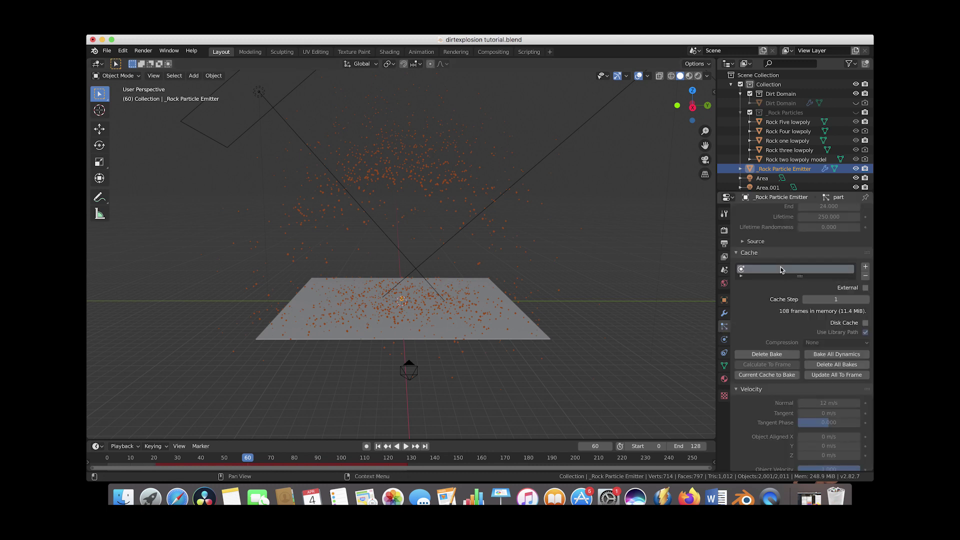
left_click(144, 52)
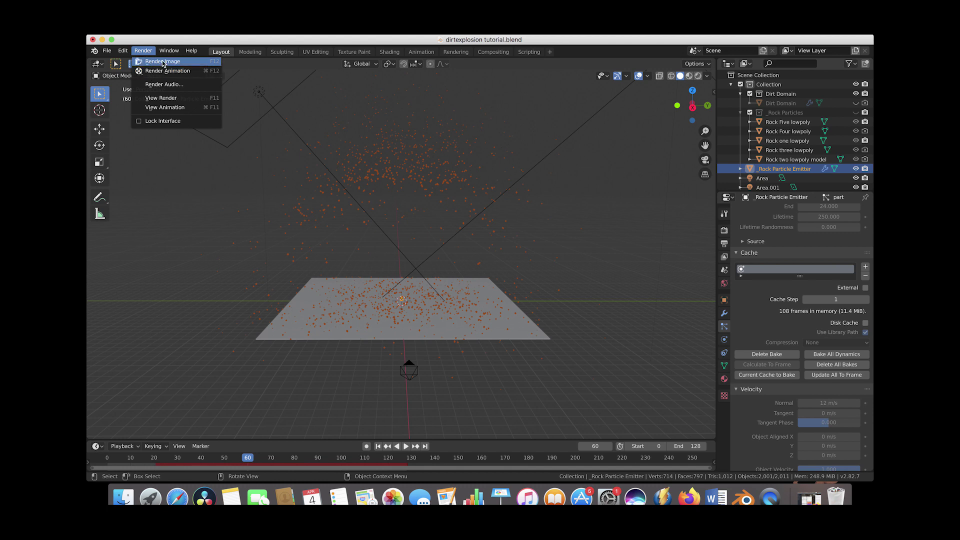